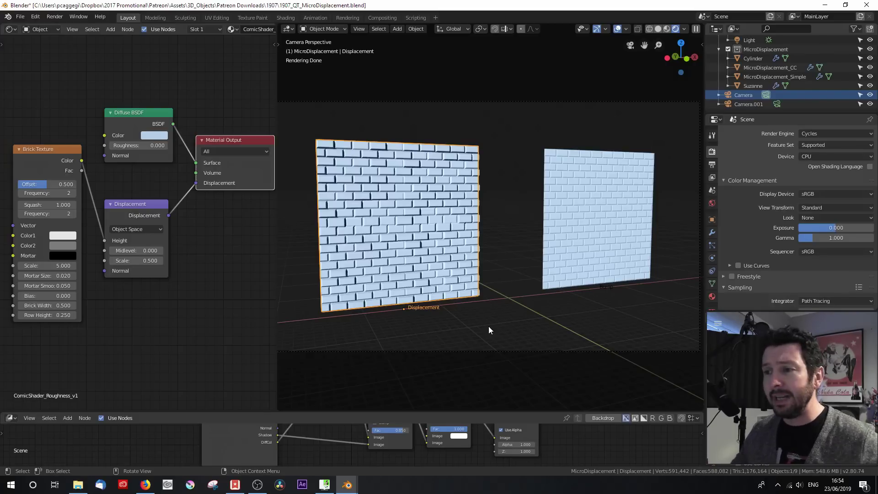
- Inspect the Displacement wall's mesh in Edit Mode from a close orthographic view
key(Tab)
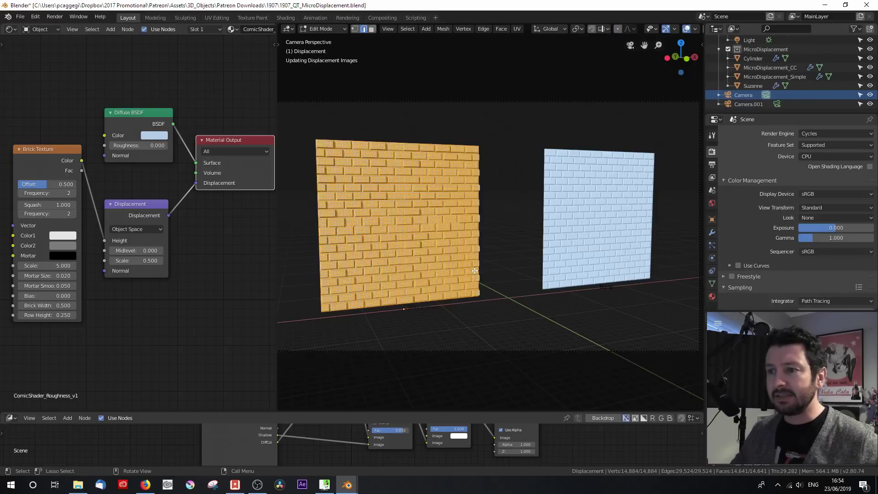
scroll(410, 206, up, 2)
middle_drag(410, 207, 431, 207)
key(Tab)
key(Tab)
key(KP_5)
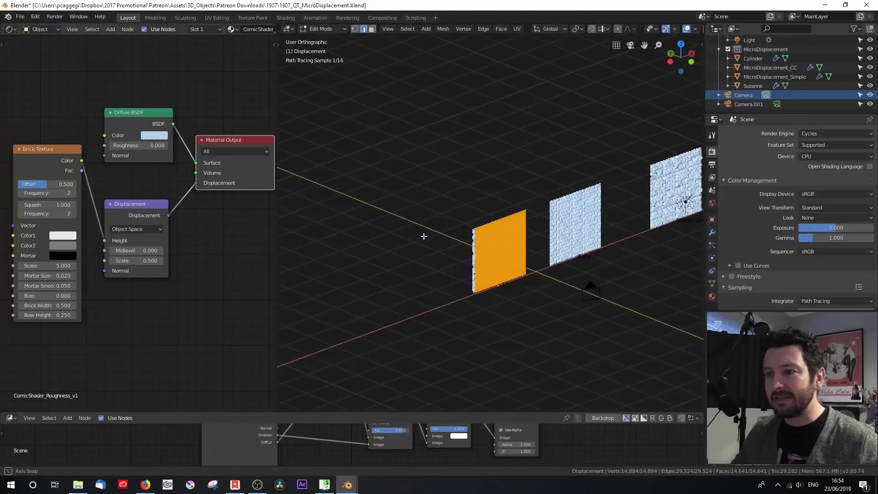
scroll(425, 231, up, 3)
key(Tab)
- Select the Bump wall, snap the 3D cursor to it, and orbit in close on both walls
click(542, 216)
key(KP_Decimal)
key(shift+s)
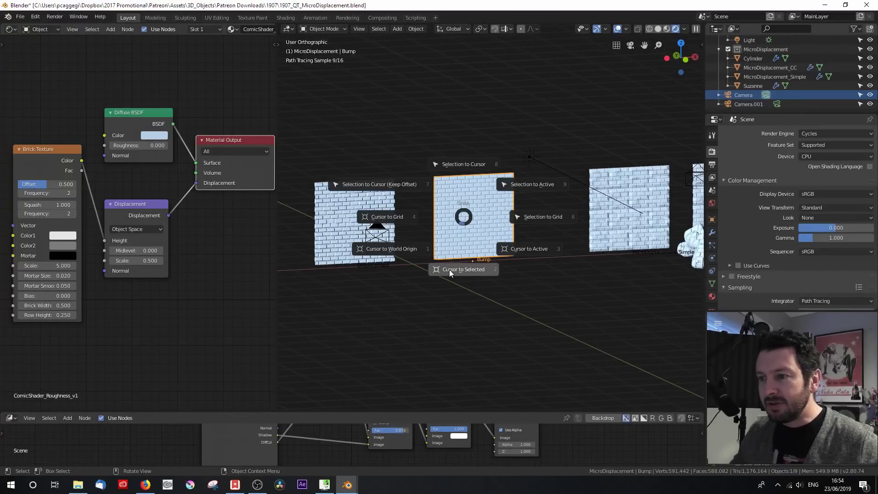
click(449, 268)
middle_drag(453, 260, 452, 218)
mouse_move(382, 220)
middle_down()
mouse_move(371, 216)
mouse_move(421, 235)
mouse_move(397, 229)
middle_up()
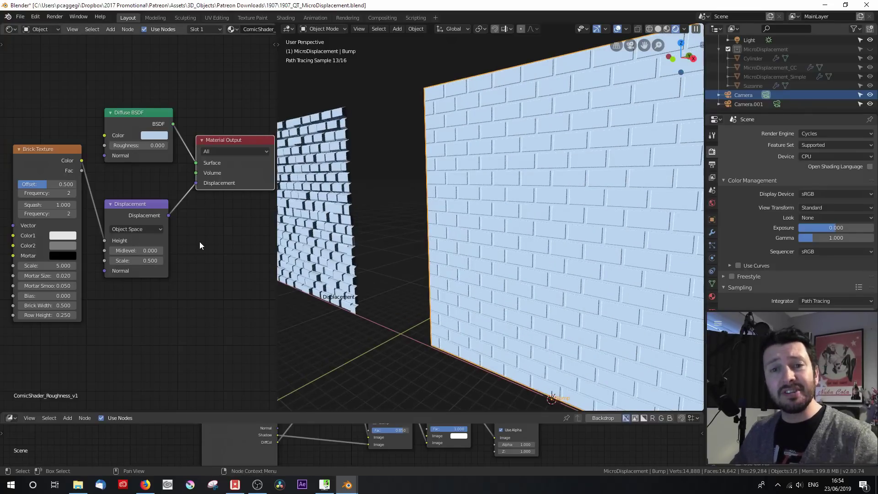
- Inspect the Displacement wall's Diffuse, Brick Texture and Displacement nodes and its Displacement and Bump method
click(320, 206)
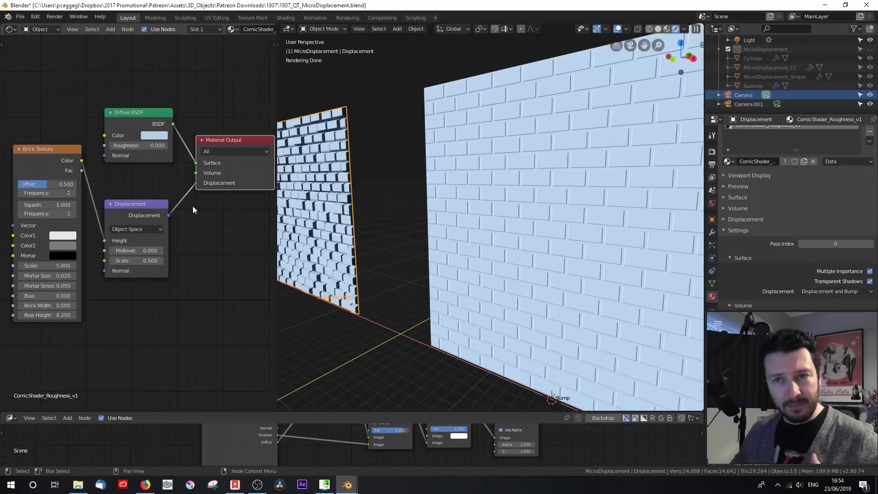
click(136, 118)
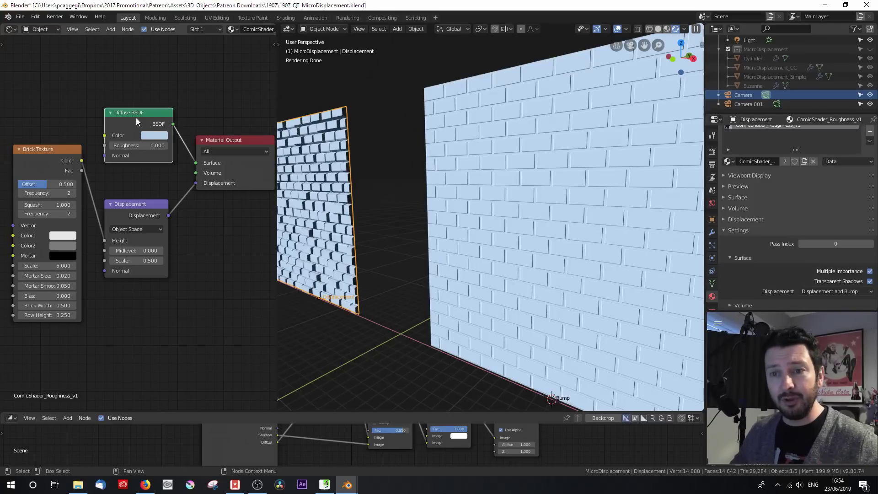
click(49, 157)
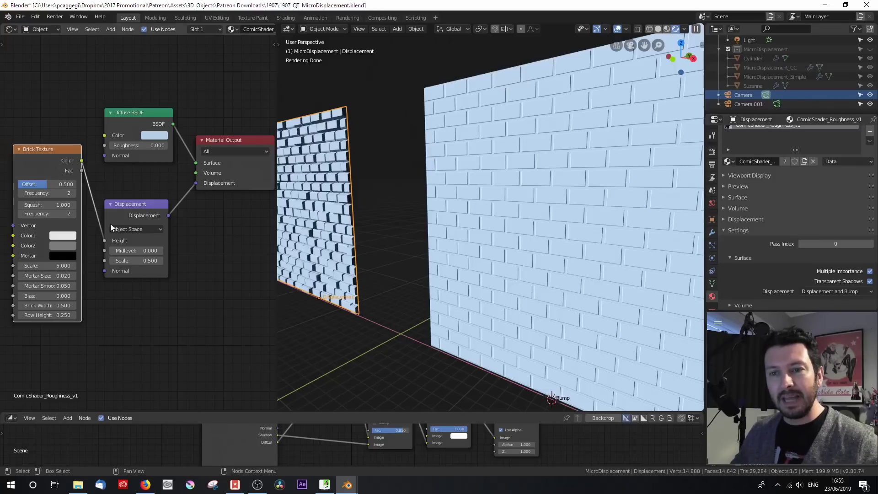
click(122, 209)
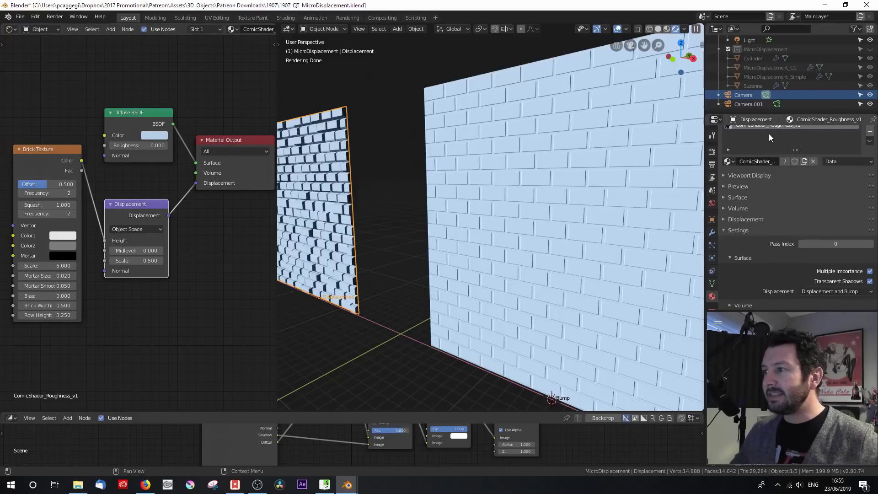
drag(769, 112, 767, 88)
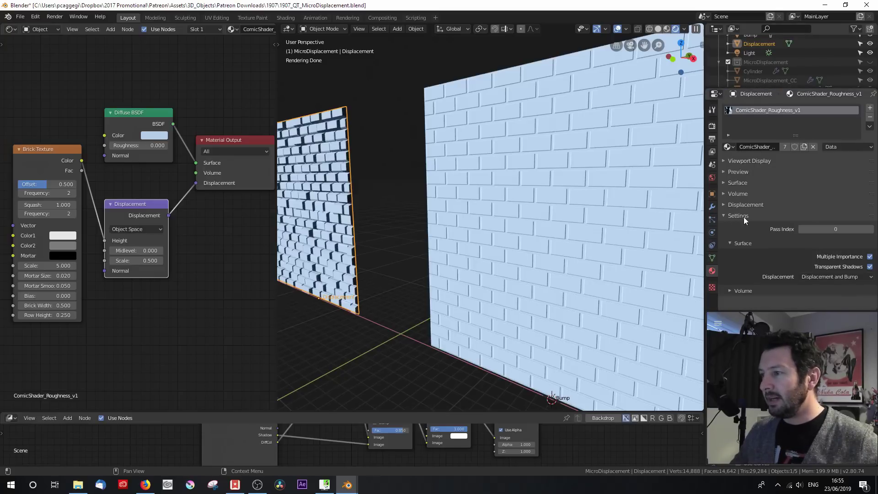
click(819, 278)
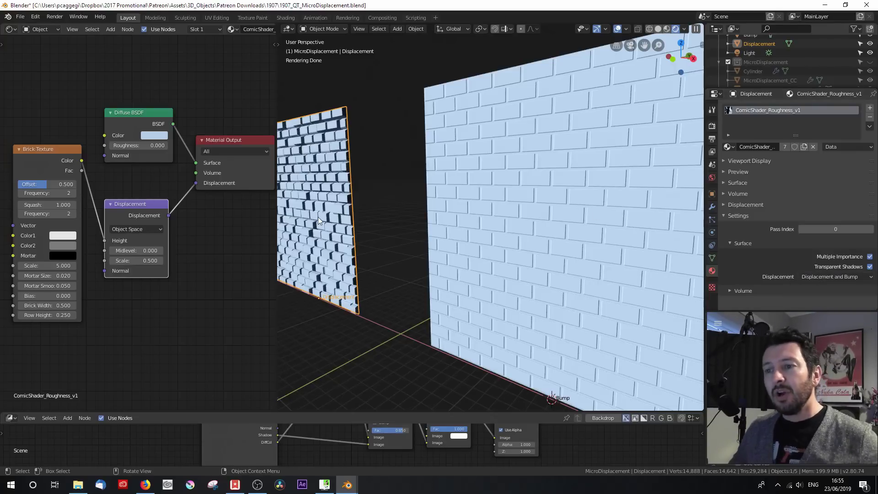
- Toggle Edit Mode on the displaced wall and orbit around its real brick geometry
key(Tab)
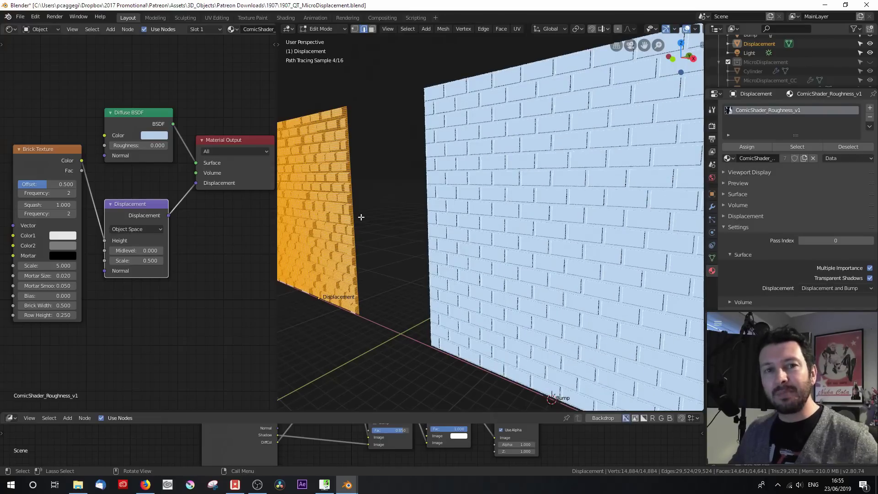
key(Tab)
mouse_move(343, 228)
middle_down()
mouse_move(454, 245)
mouse_move(433, 260)
mouse_move(510, 233)
mouse_move(354, 254)
mouse_move(645, 235)
mouse_move(479, 229)
middle_up()
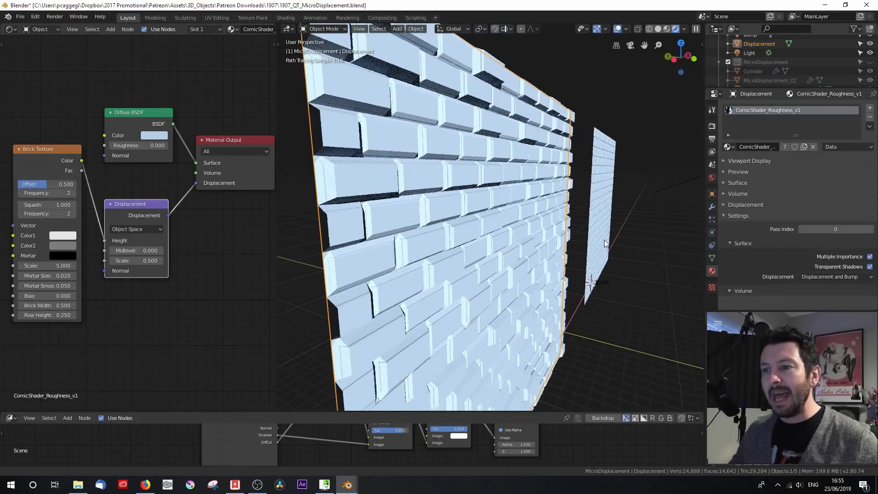
middle_drag(597, 239, 369, 242)
scroll(369, 242, up, 2)
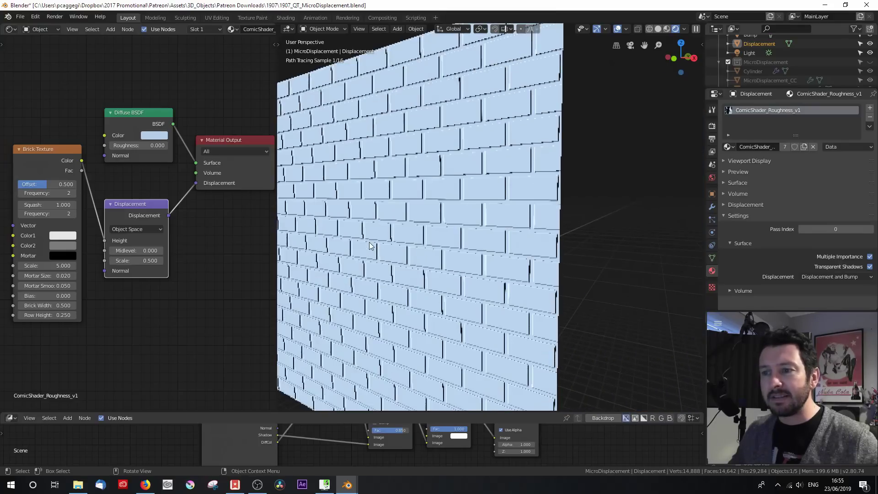
- Select the Bump wall, check its flat mesh in Edit Mode, and orbit to show both walls
click(427, 252)
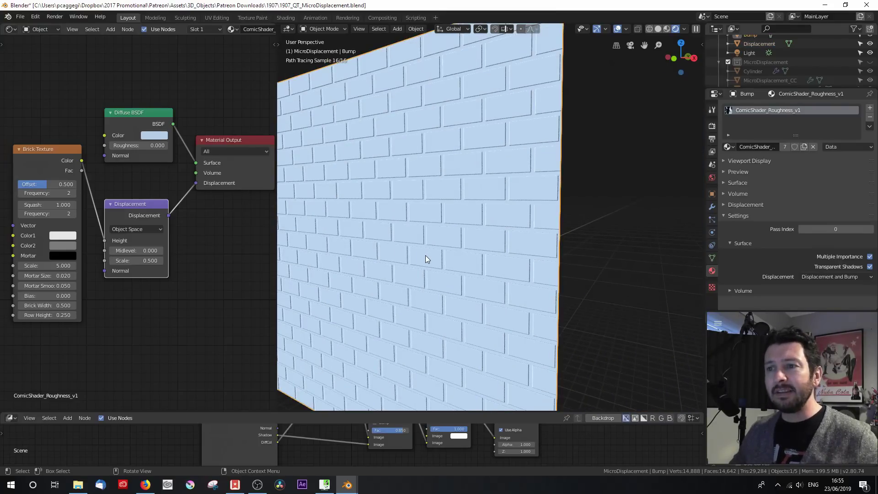
key(Tab)
scroll(425, 255, down, 2)
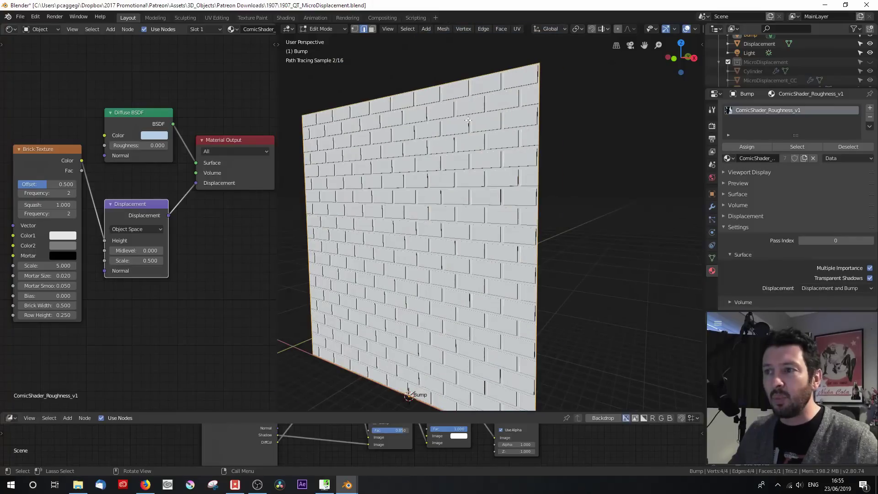
key(Tab)
middle_drag(466, 183, 517, 255)
- View the scene through Camera.001 and select the MicroDisplacement_Simple plane
scroll(782, 73, down, 3)
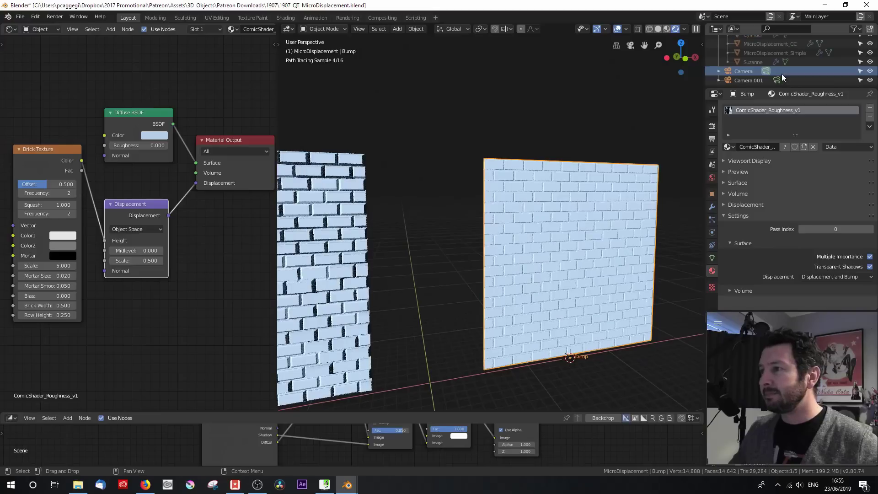
click(745, 80)
key(ctrl+KP_0)
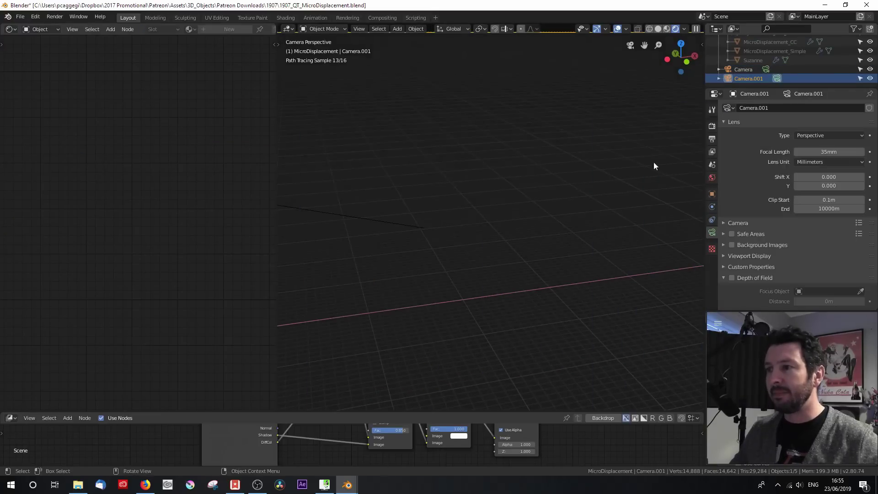
scroll(793, 66, up, 5)
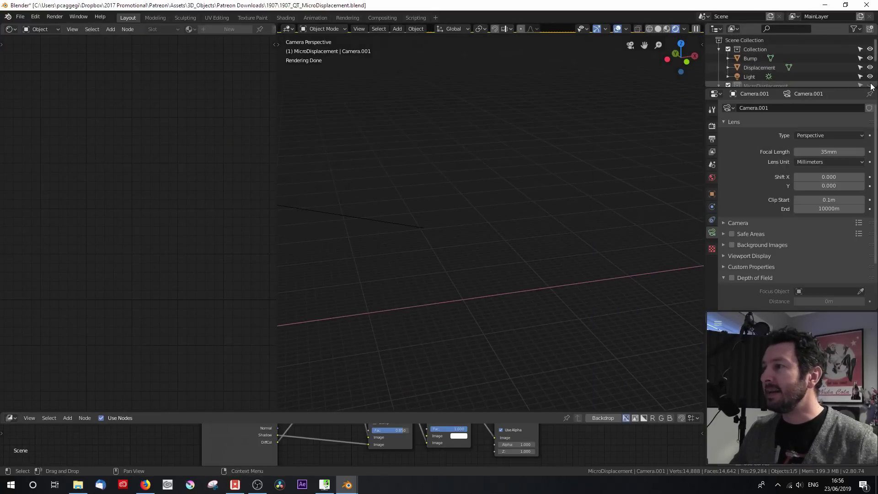
click(450, 215)
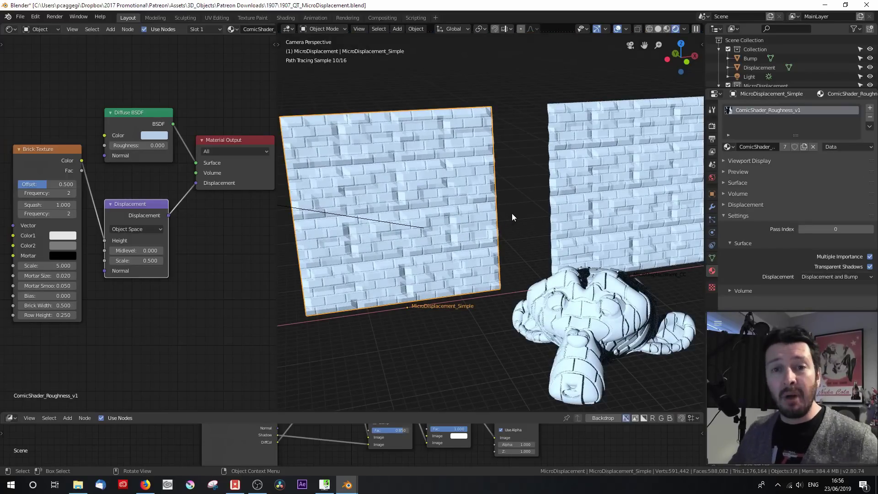
- Set the Cycles Feature Set to Experimental in the Render properties
click(712, 126)
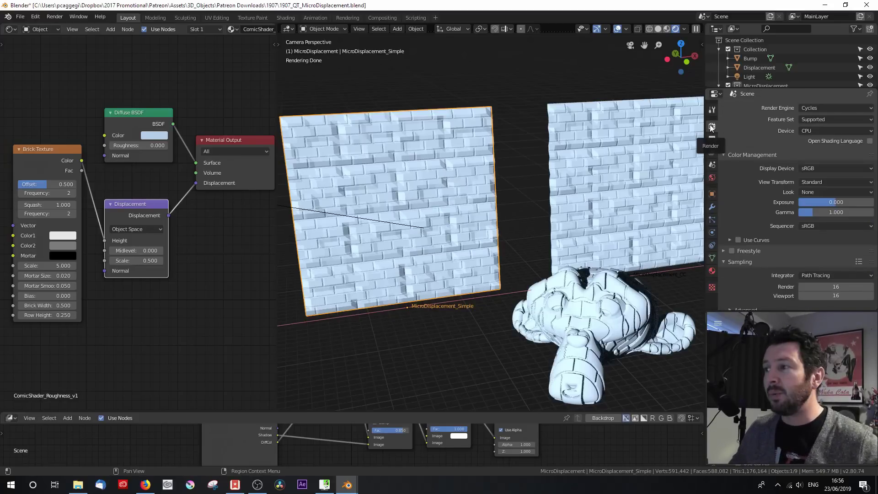
click(820, 119)
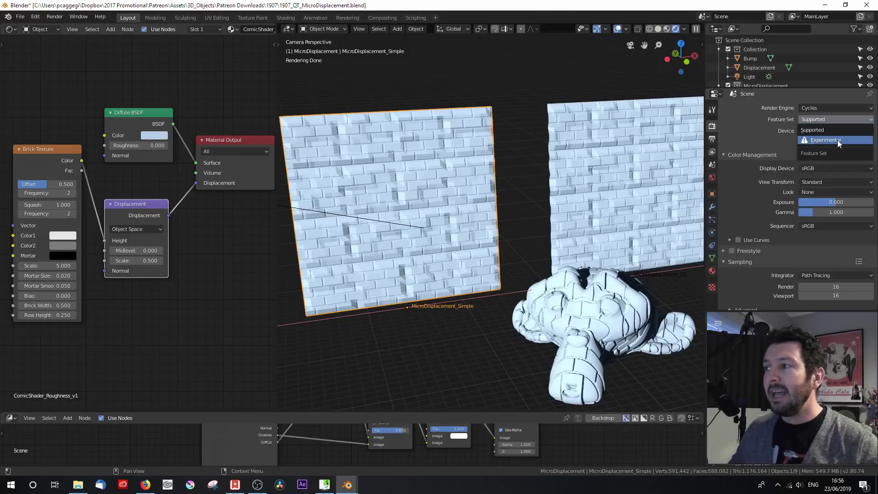
click(838, 140)
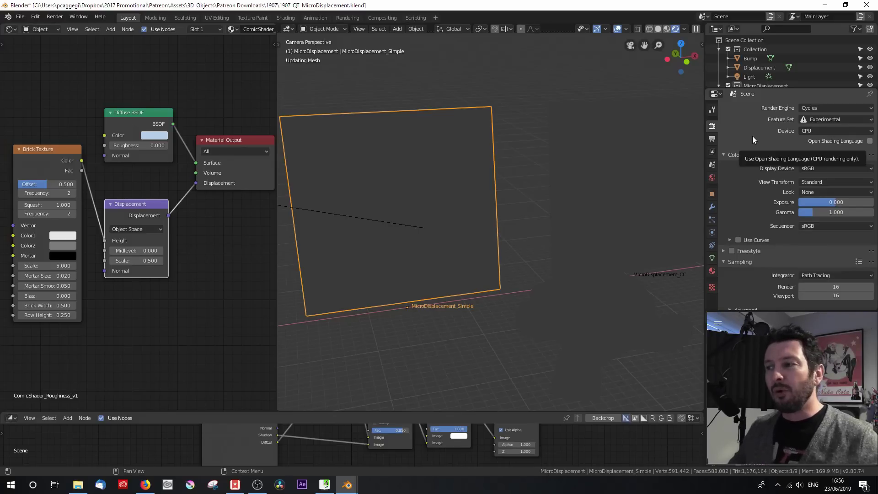
- Show the plane's Simple Subdivision modifier (Adaptive, dicing scale 1.00) from the framed camera view
click(712, 207)
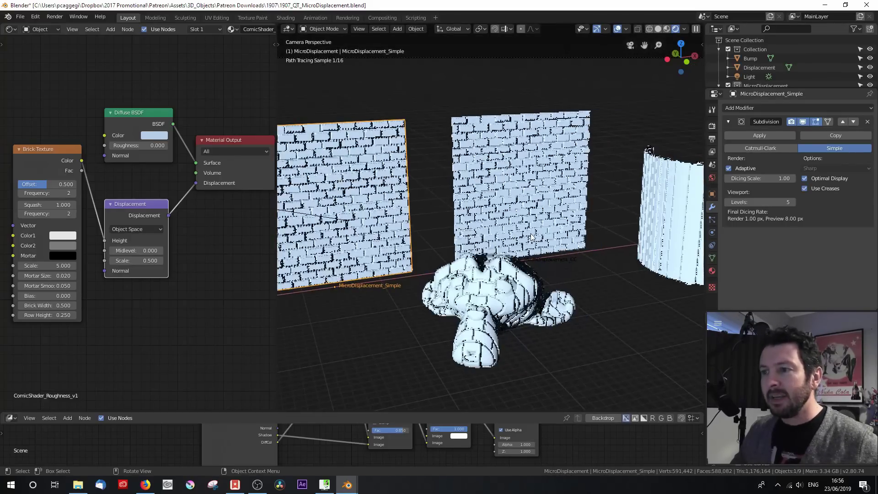
middle_drag(501, 250, 495, 248)
key(KP_0)
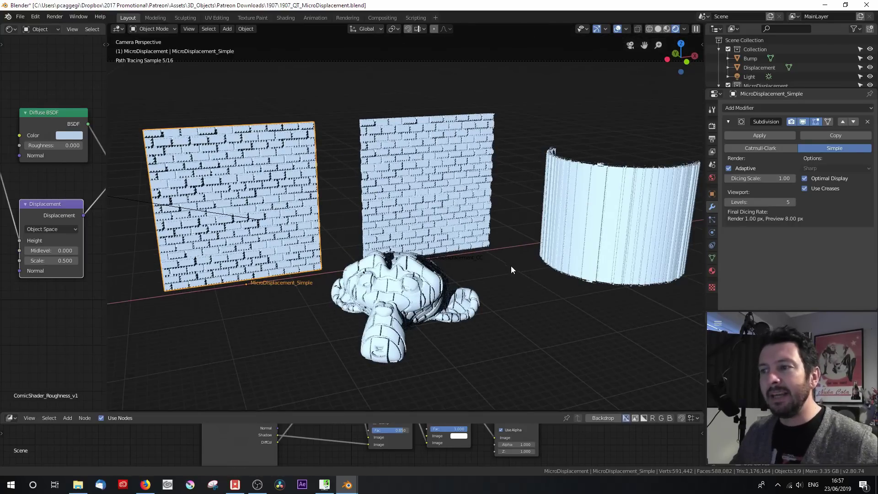
shift+middle_drag(505, 266, 500, 277)
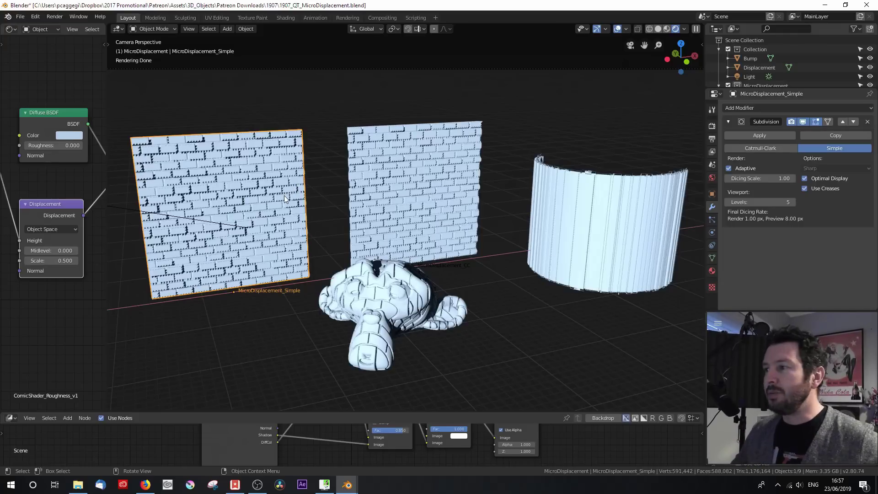
key(Tab)
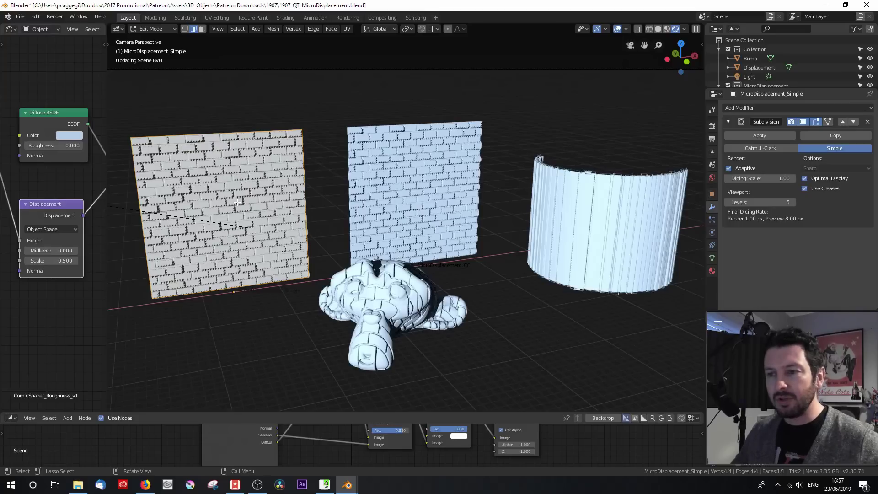
key(Tab)
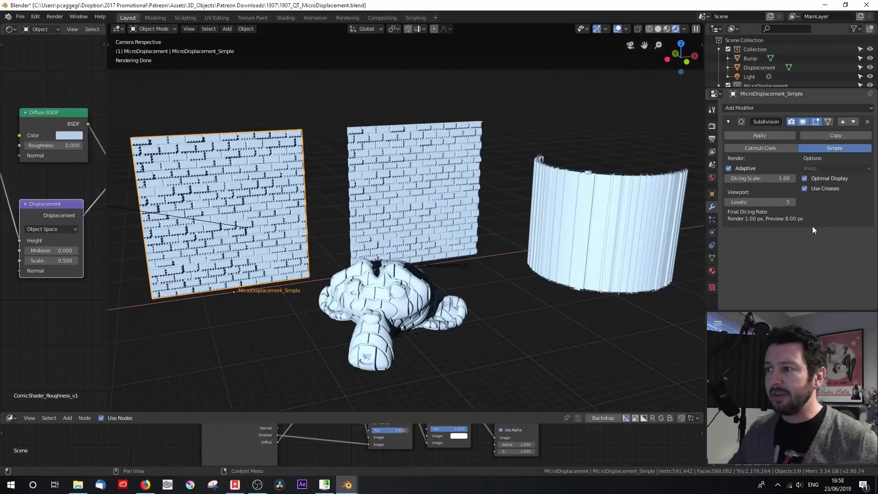
- Switch the left plane's subdivision to Catmull-Clark, back to Simple, then select MicroDisplacement_CC
click(760, 146)
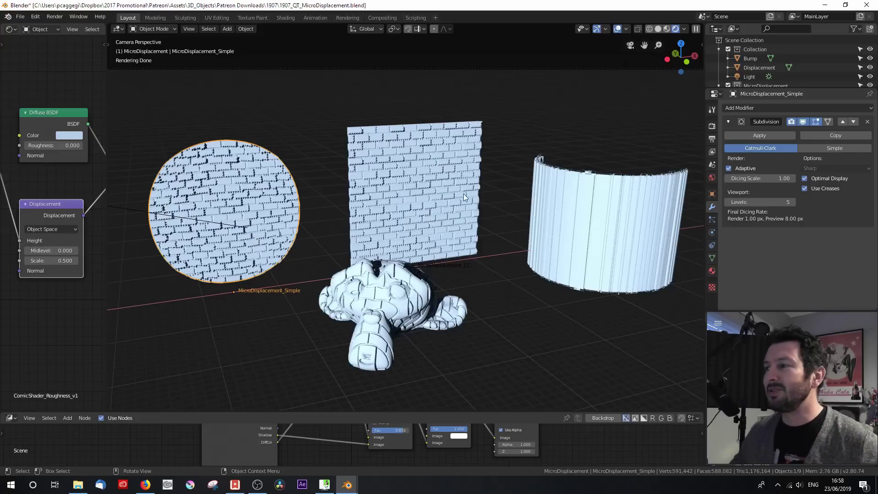
click(814, 147)
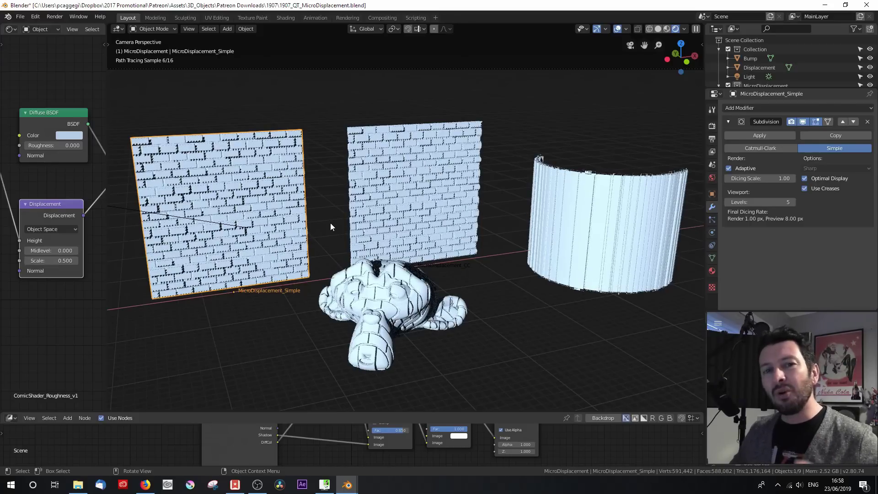
click(387, 204)
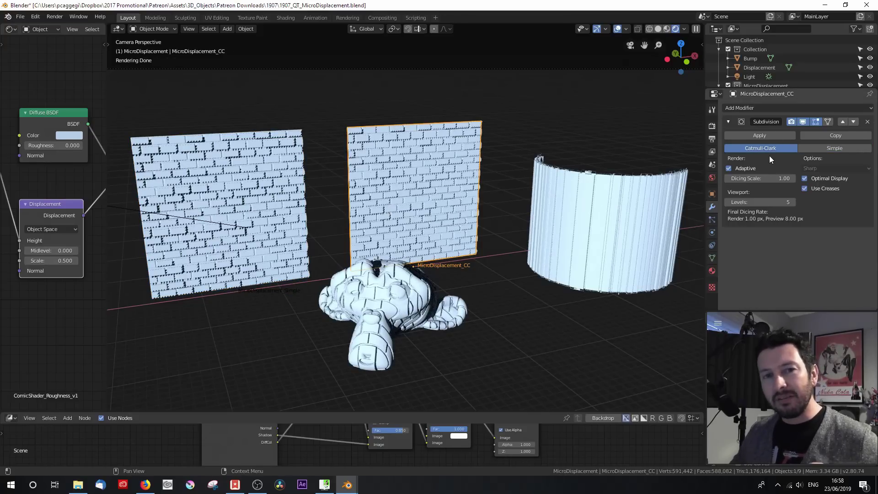
- Set the middle plane's edge Mean Crease to 0, turning it into a rounded brick disc
scroll(437, 170, up, 4)
key(Tab)
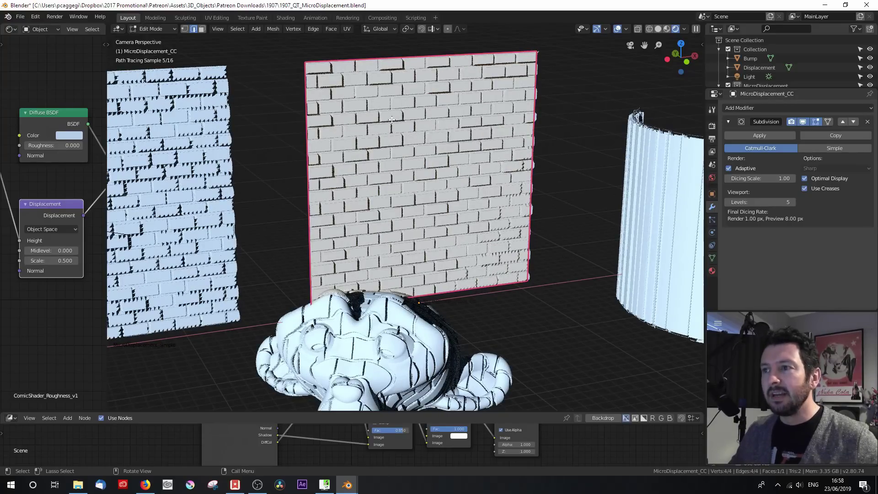
key(n)
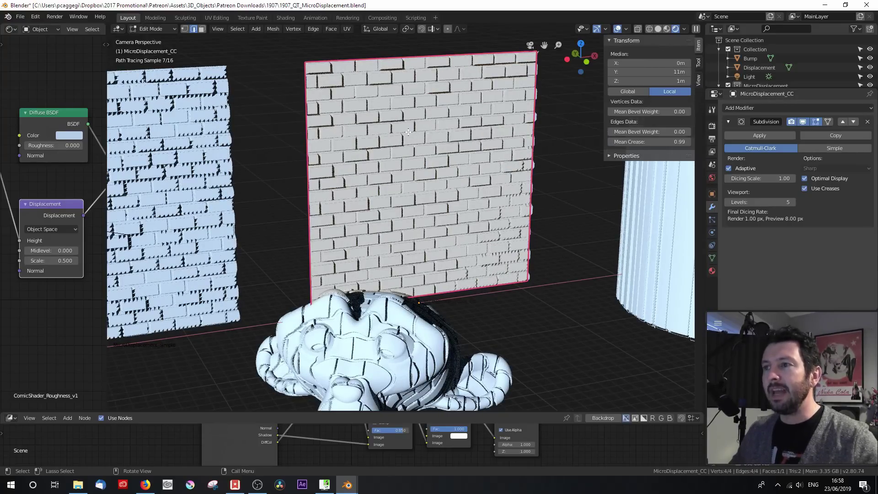
click(638, 142)
key(Return)
key(n)
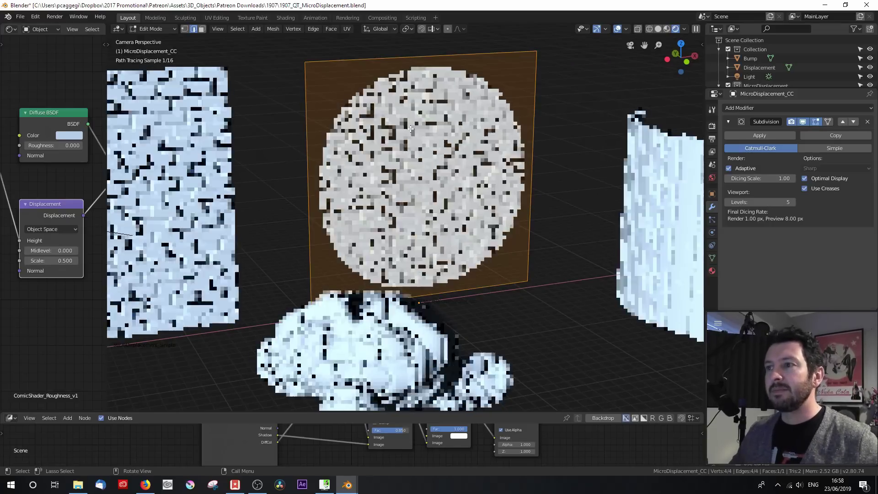
key(Tab)
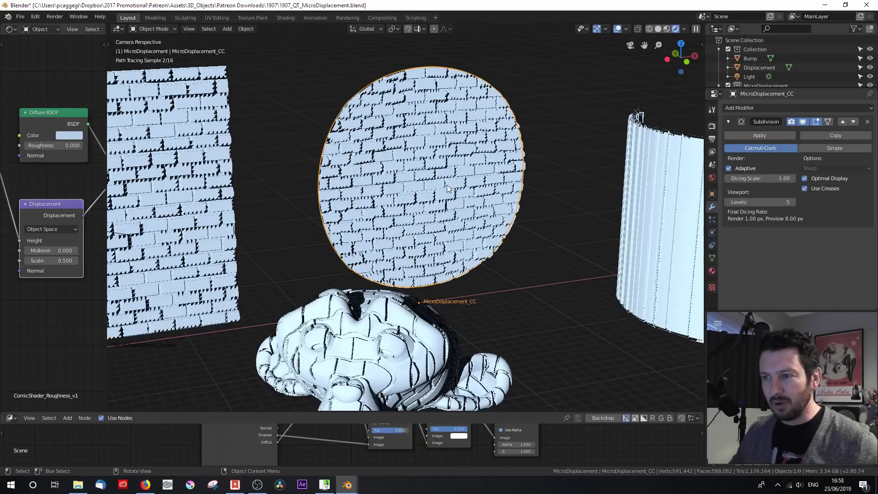
key(Tab)
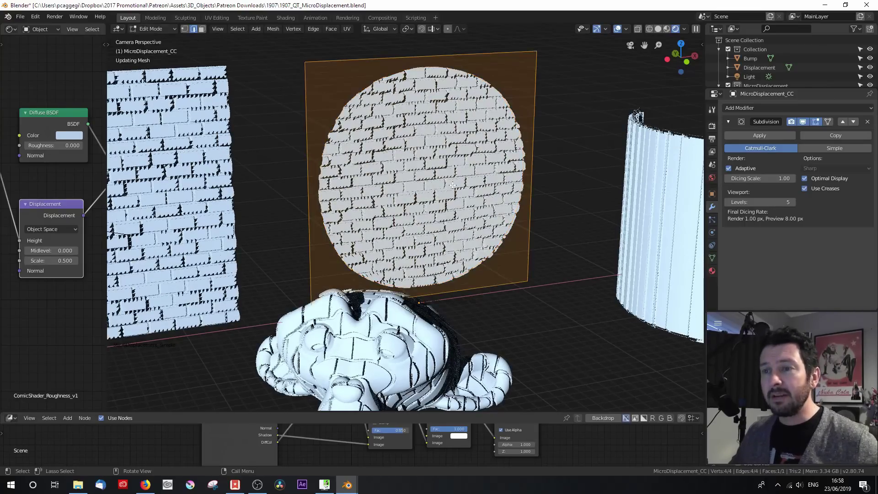
key(ctrl+e)
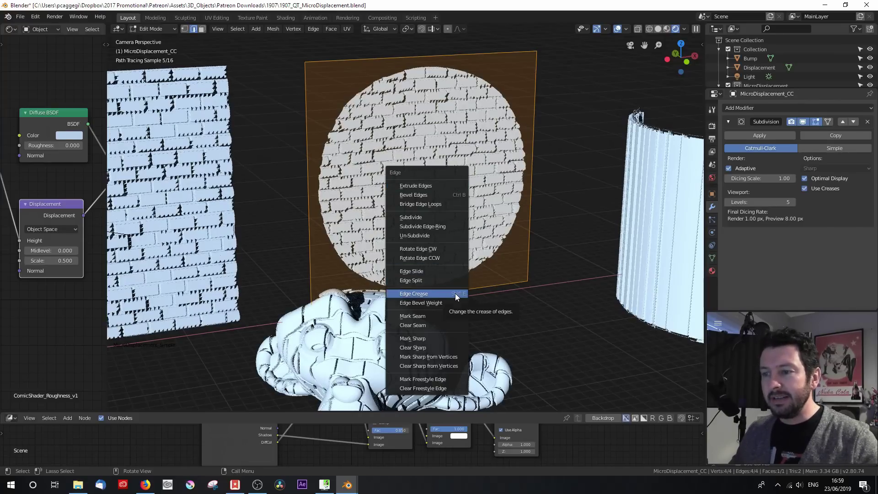
- Apply a 0.99 Edge Crease to the middle plane's edges and return to Object Mode
click(440, 292)
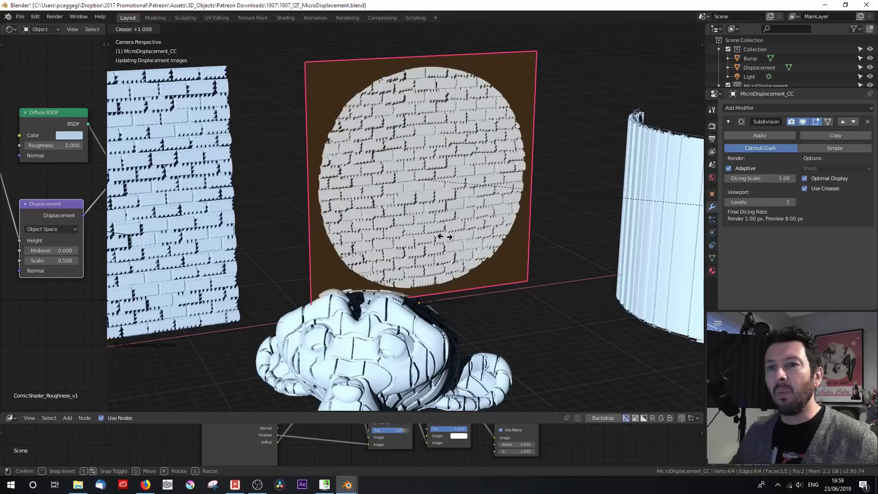
text(.99)
key(Return)
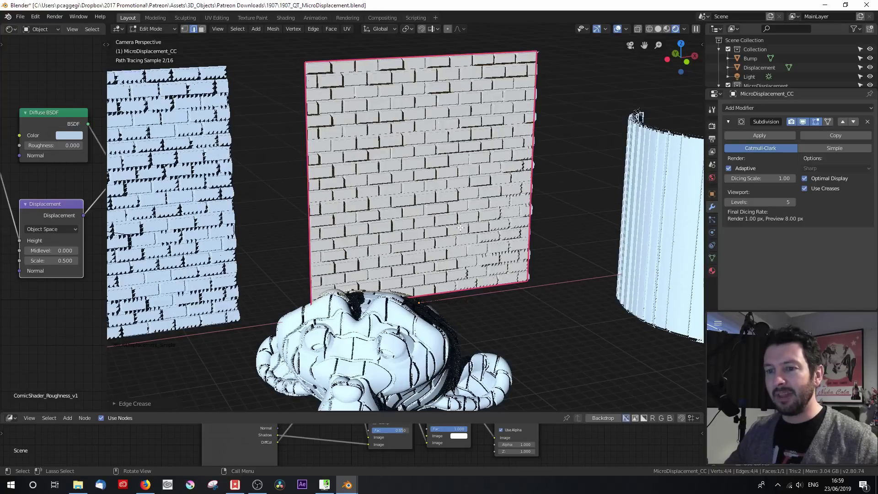
key(Tab)
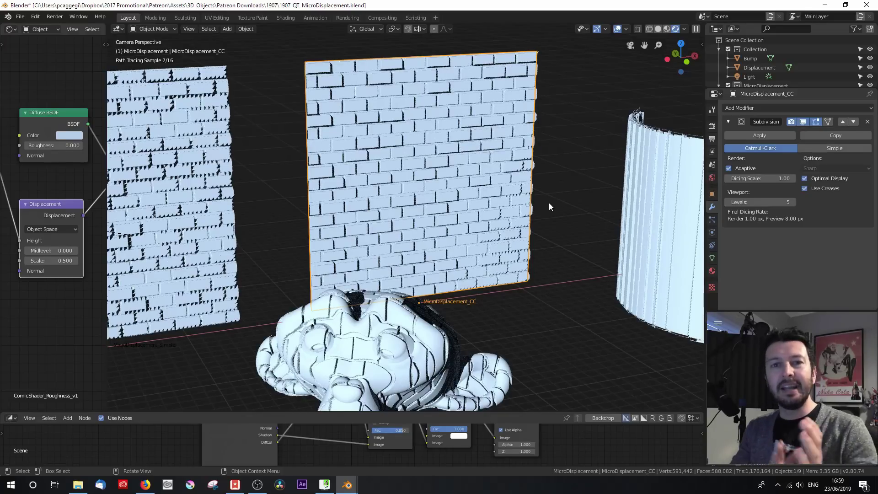
- Select the curved cylinder wall and inspect its mesh in Edit Mode with Material Preview shading
middle_drag(565, 211, 366, 219)
click(462, 229)
key(Tab)
middle_drag(469, 224, 602, 199)
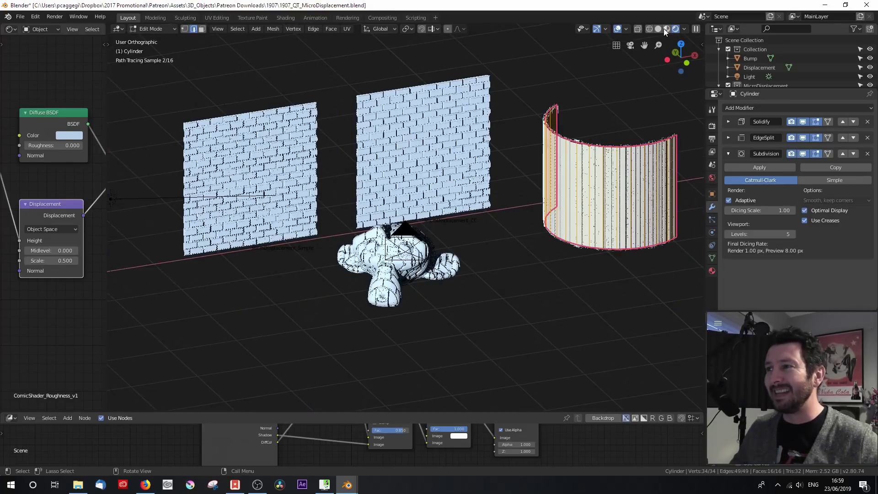
click(667, 29)
middle_drag(585, 177, 495, 223)
click(480, 223)
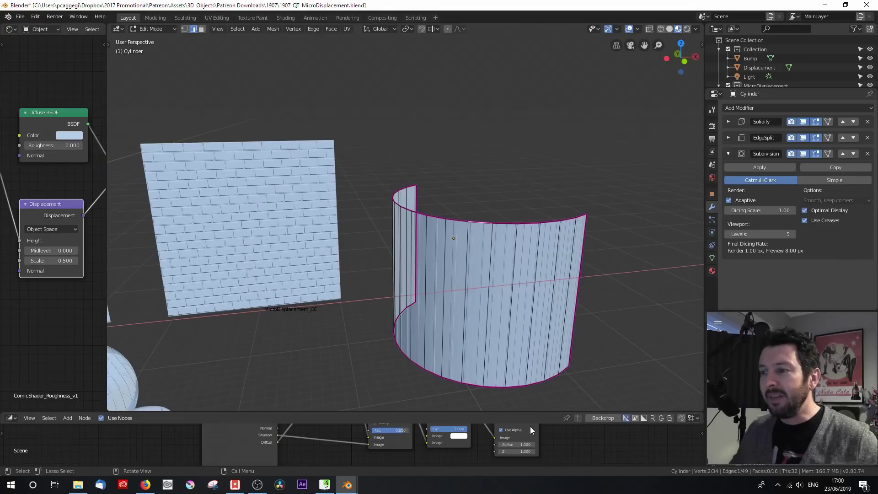
key(Tab)
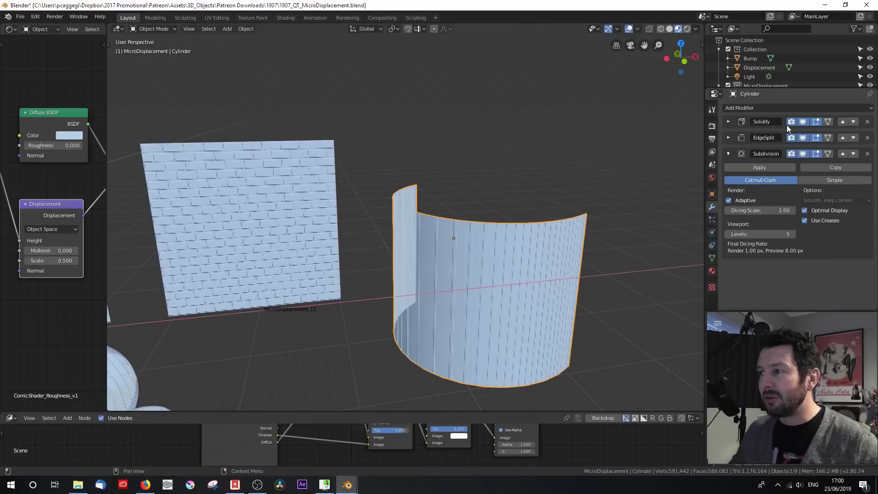
- Expand and collapse the cylinder's Solidify and EdgeSplit modifier panels
click(729, 121)
middle_drag(635, 171, 560, 226)
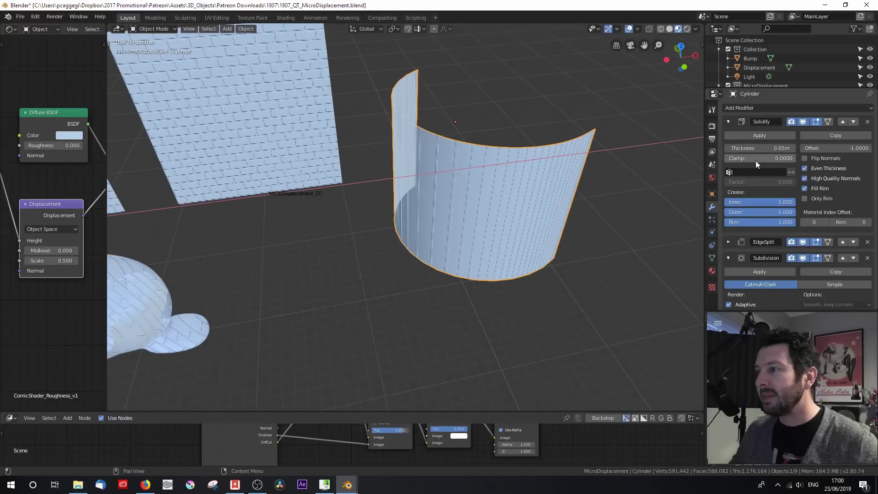
click(728, 122)
click(729, 137)
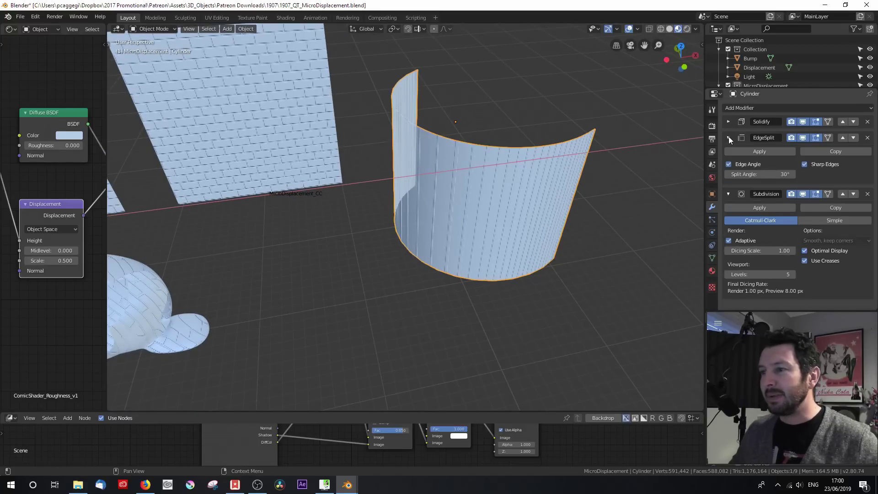
click(729, 137)
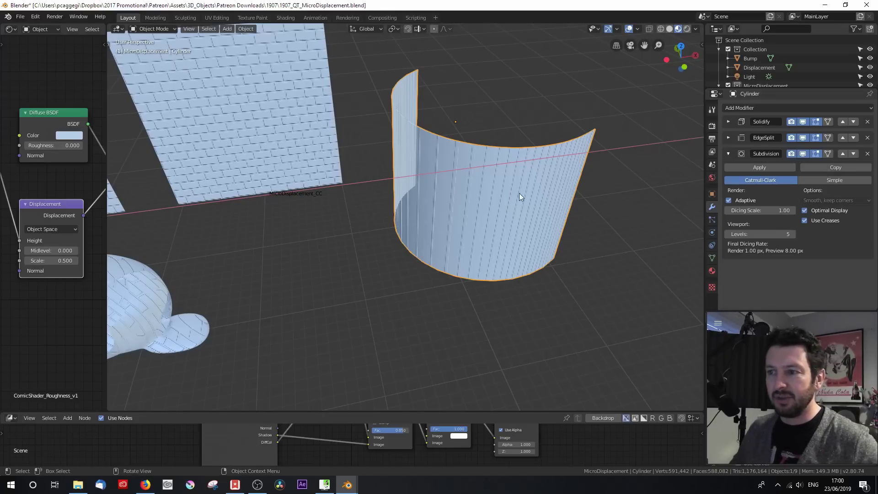
- Switch the viewport to Rendered shading and widen the node editor
key(z)
click(471, 170)
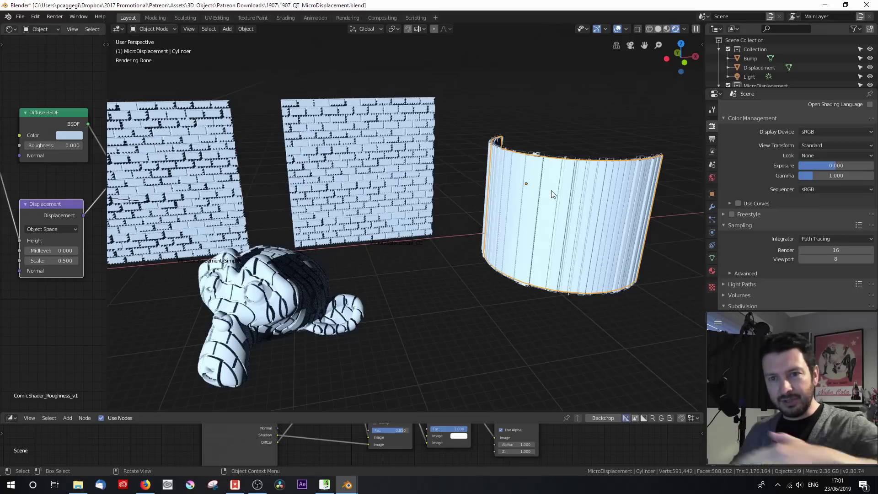
drag(106, 274, 320, 273)
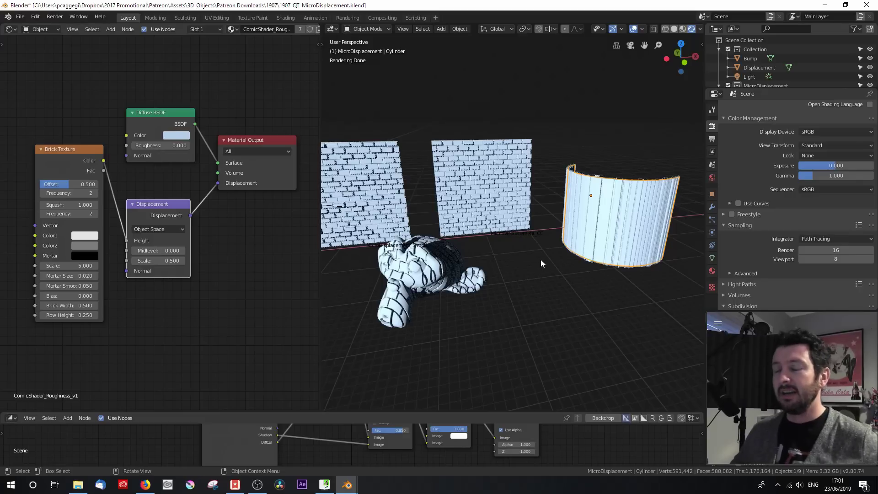
- Compare the middle plane, cylinder and monkey head, then pan the brick nodes fully into view
click(504, 181)
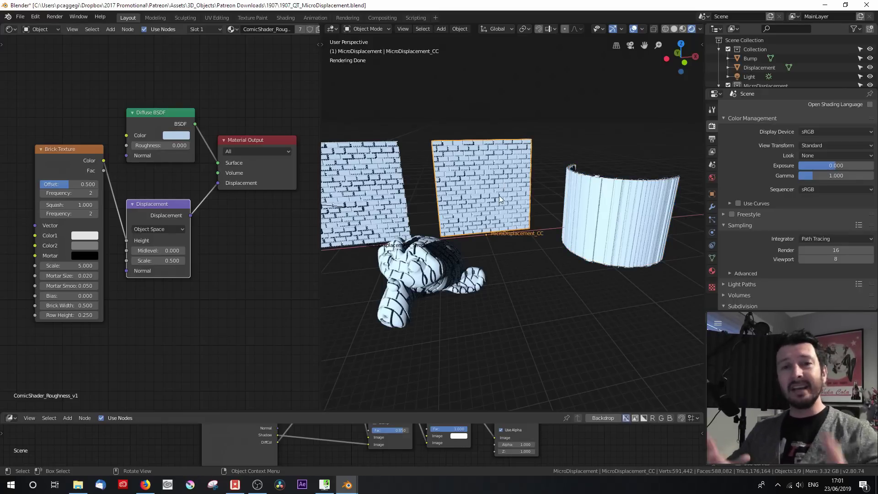
click(619, 185)
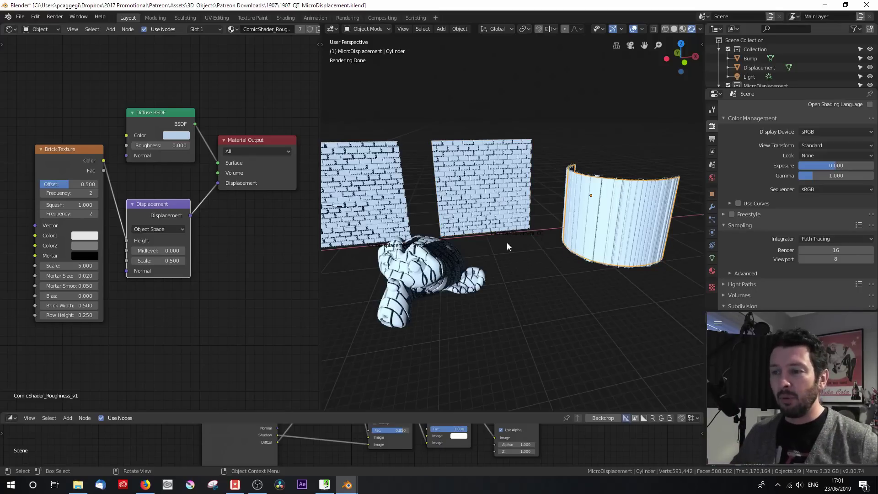
click(474, 270)
click(566, 241)
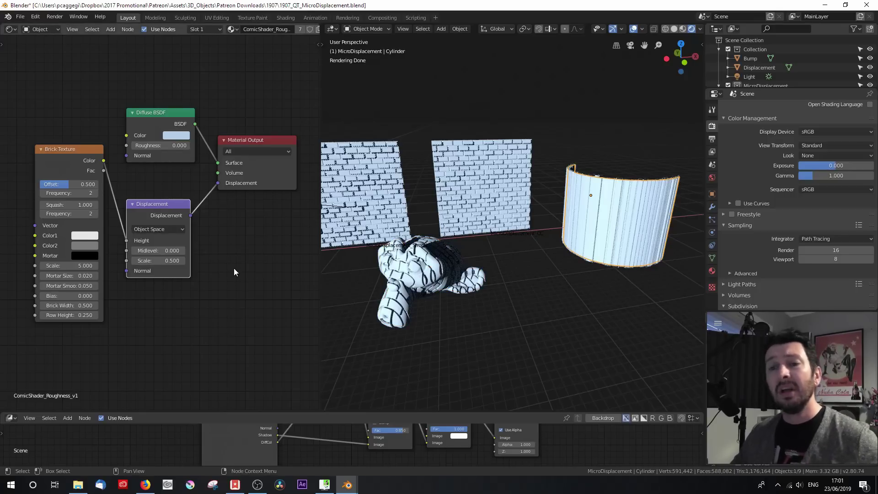
middle_drag(234, 270, 327, 271)
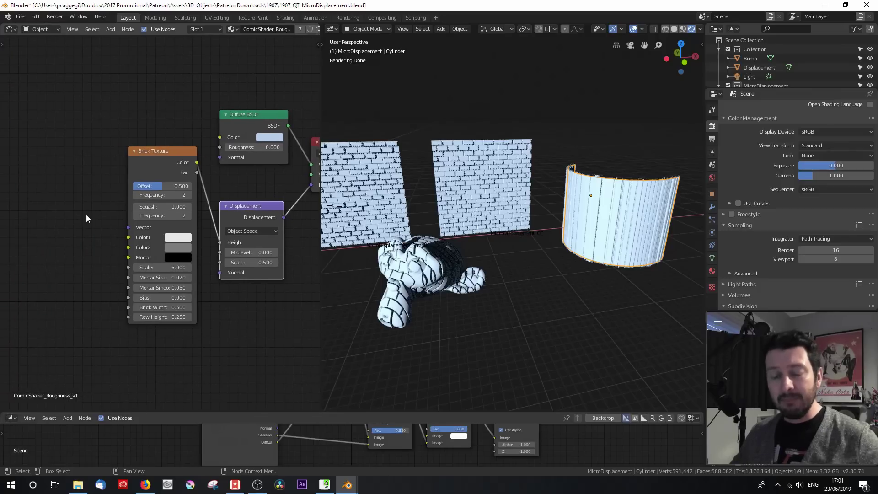
- Add a Texture Coordinate node beside the Brick Texture node
key(shift+a)
mouse_move(71, 228)
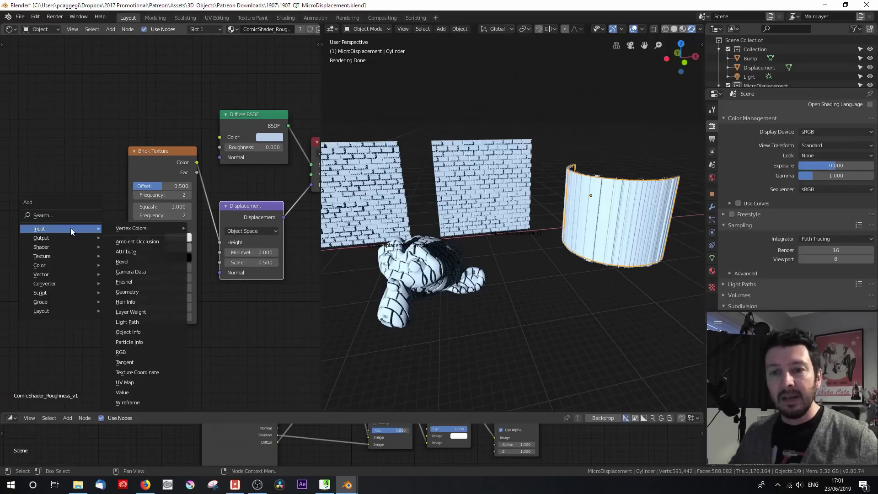
click(141, 371)
click(25, 151)
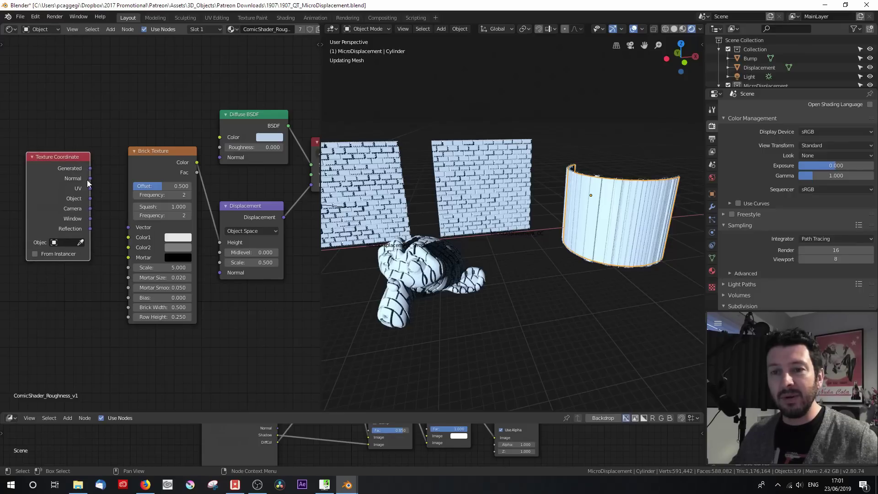
- Link the Texture Coordinate UV output to the Brick Texture Vector, then enter Edit Mode on the cylinder
drag(91, 169, 128, 227)
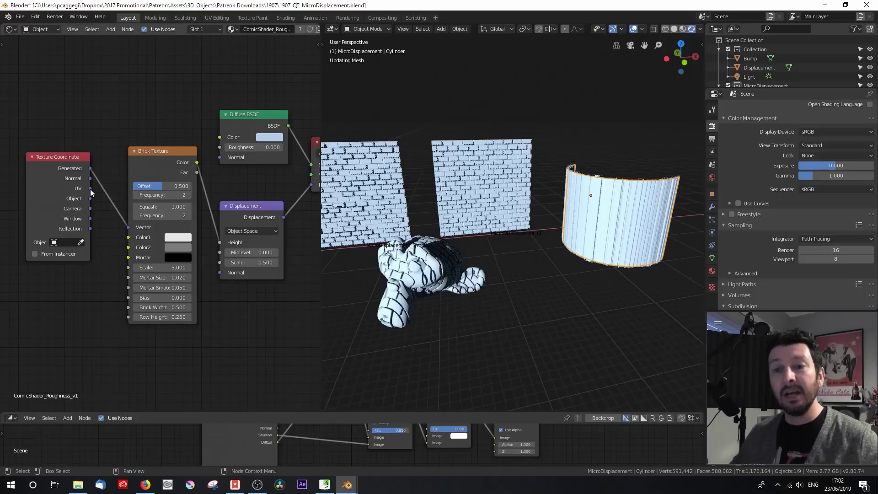
drag(91, 189, 128, 227)
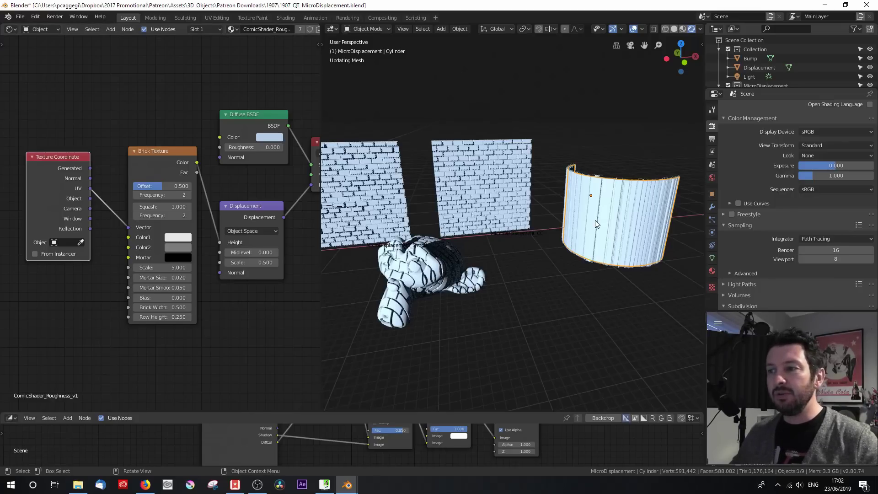
key(Tab)
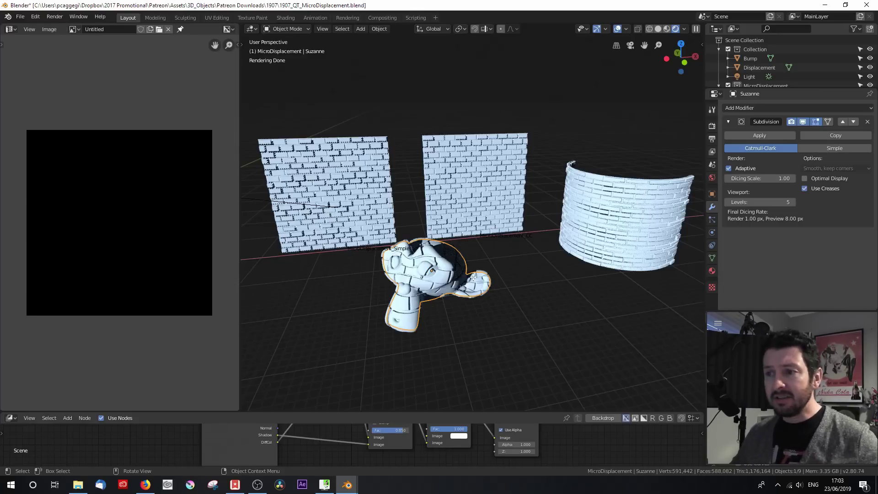
key(Tab)
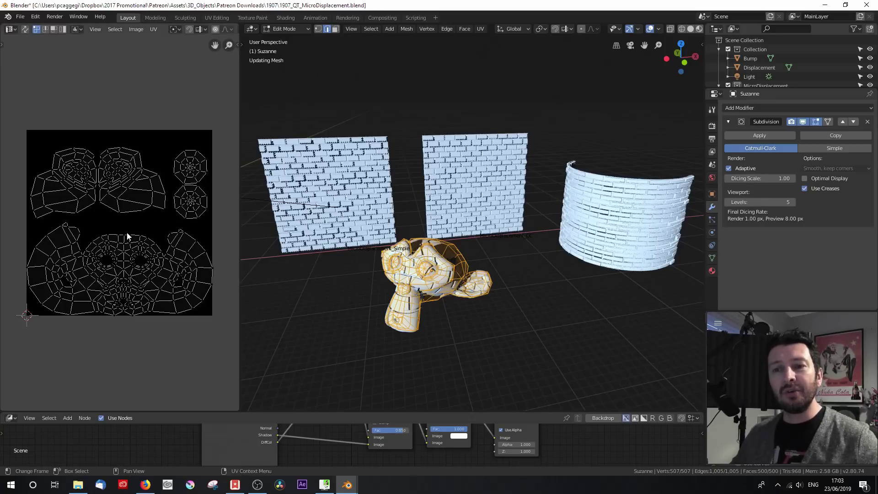
scroll(120, 251, up, 1)
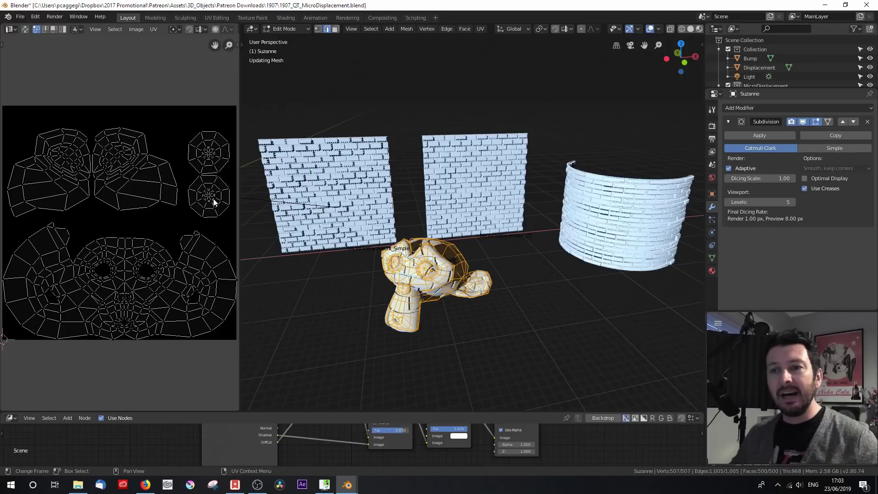
key(s)
click(433, 296)
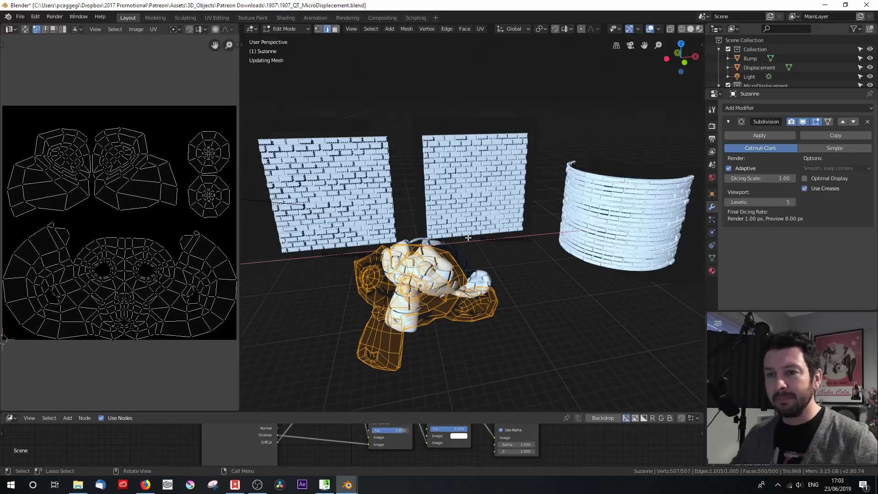
key(Tab)
click(630, 210)
key(Tab)
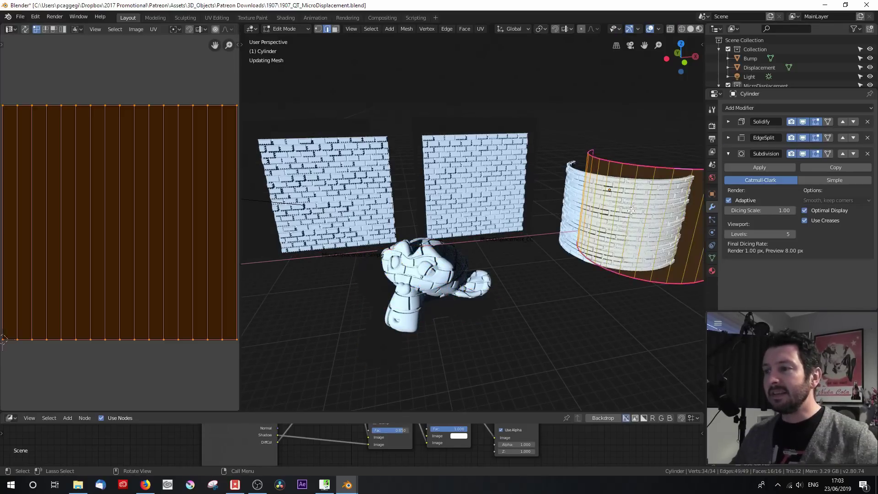
scroll(172, 197, down, 3)
scroll(151, 198, up, 1)
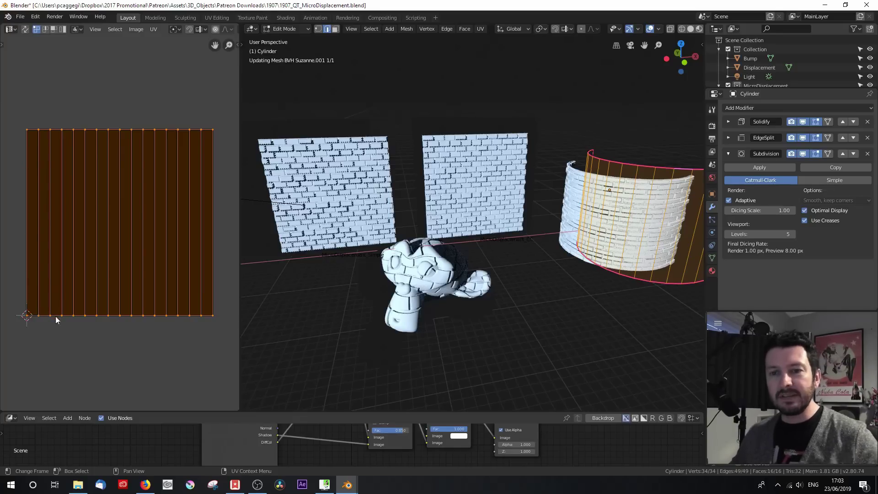
key(Tab)
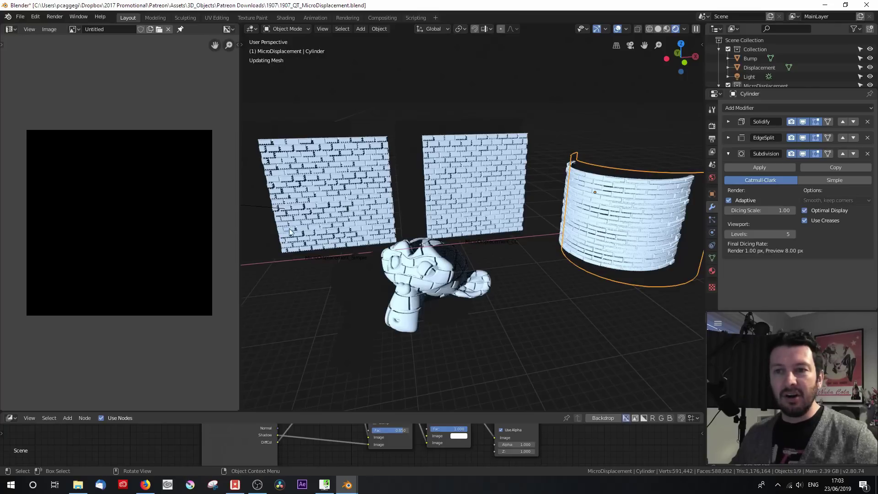
- Turn the left pane into the Shader Editor with the Texture Coordinate node in view
click(11, 29)
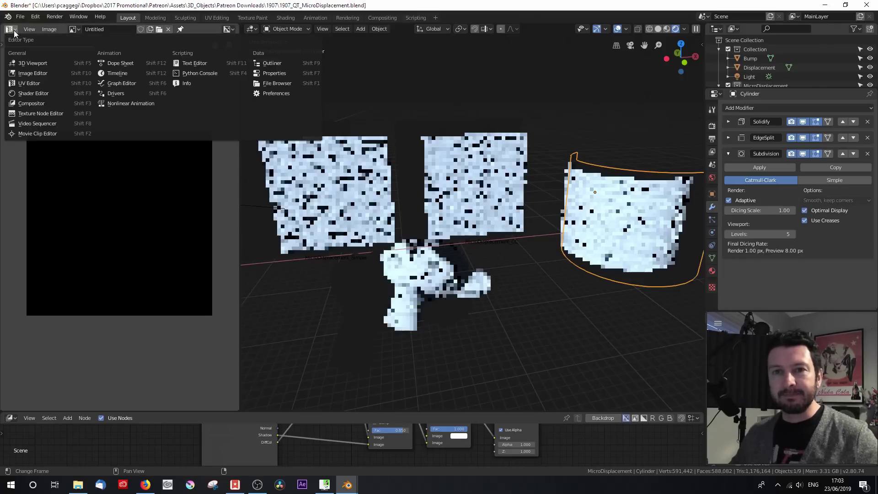
click(27, 93)
drag(18, 164, 32, 155)
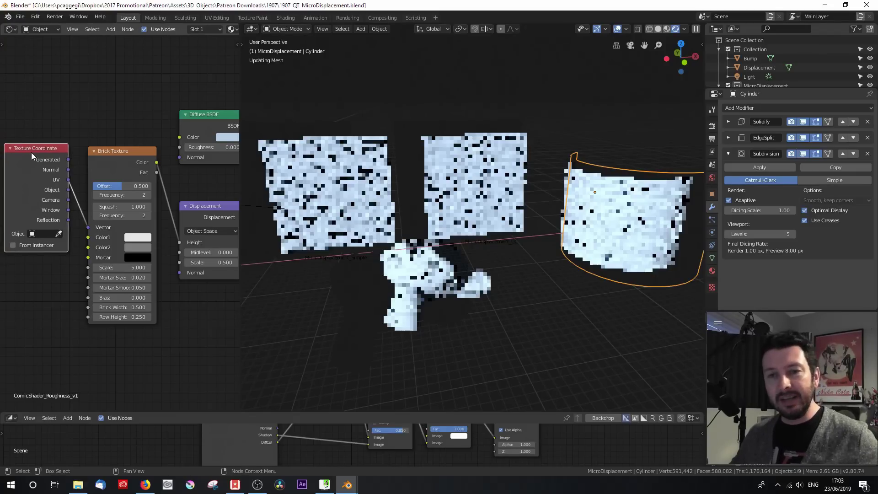
- Convert the Texture Coordinate node into a UV Map node using the UVMap layer
key(shift+s)
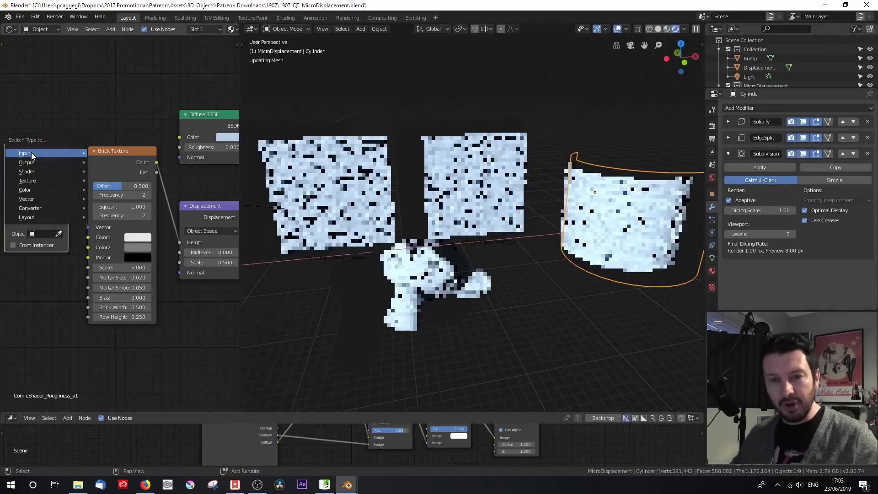
mouse_move(31, 155)
click(116, 263)
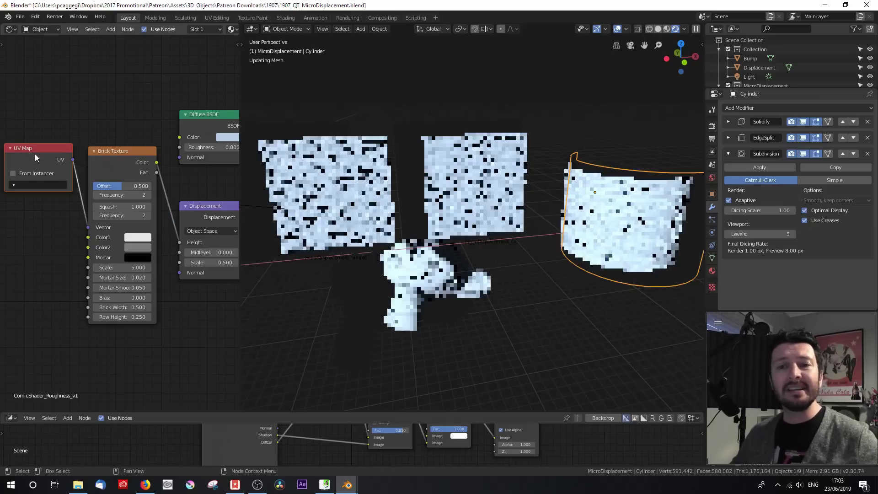
click(23, 184)
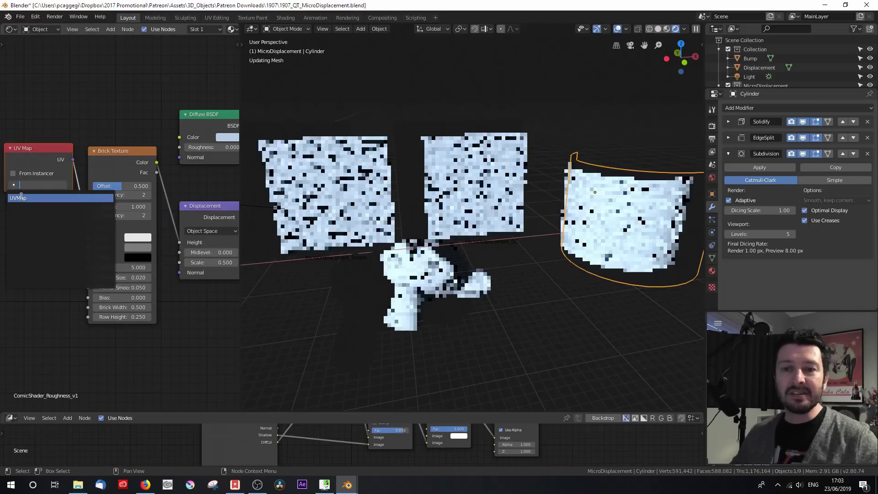
click(21, 198)
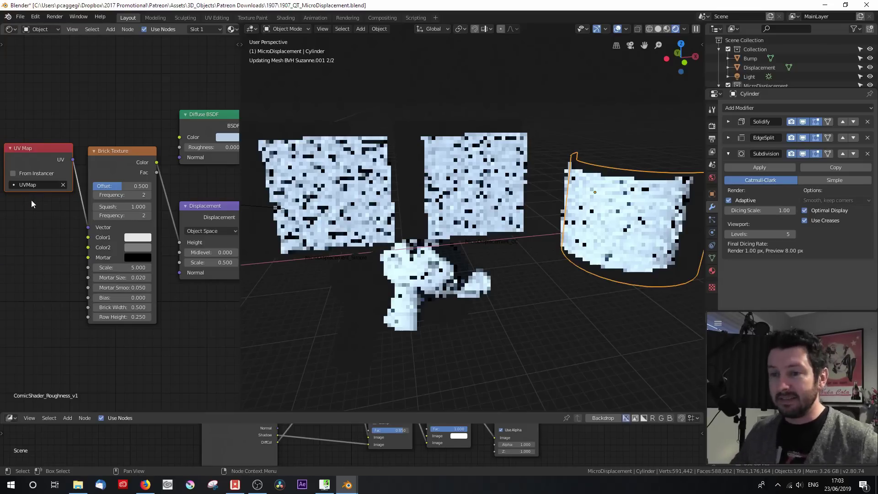
- Widen the 3D viewport and set the cylinder's Subdivision viewport Levels to 2
drag(240, 203, 165, 203)
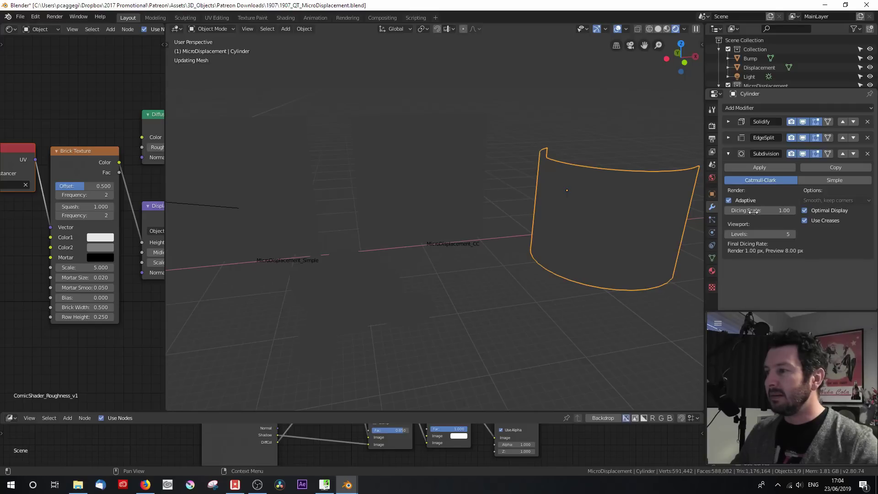
drag(797, 236, 728, 234)
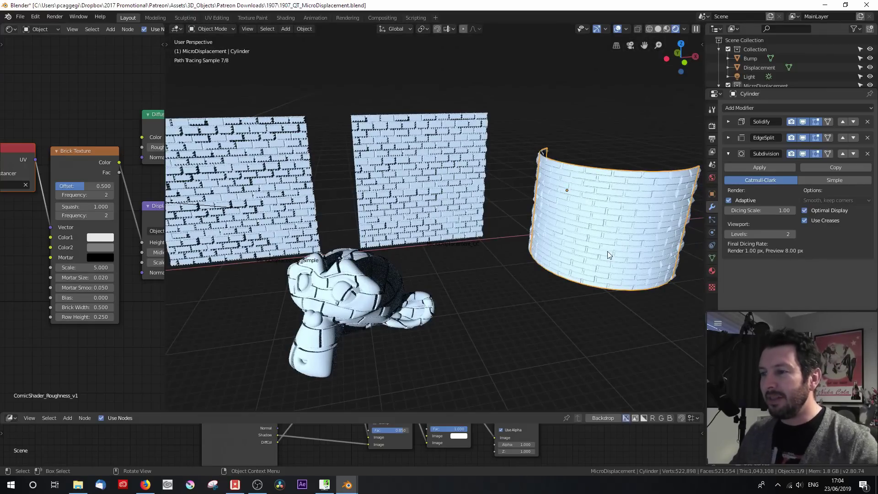
middle_drag(613, 243, 411, 263)
scroll(495, 259, up, 5)
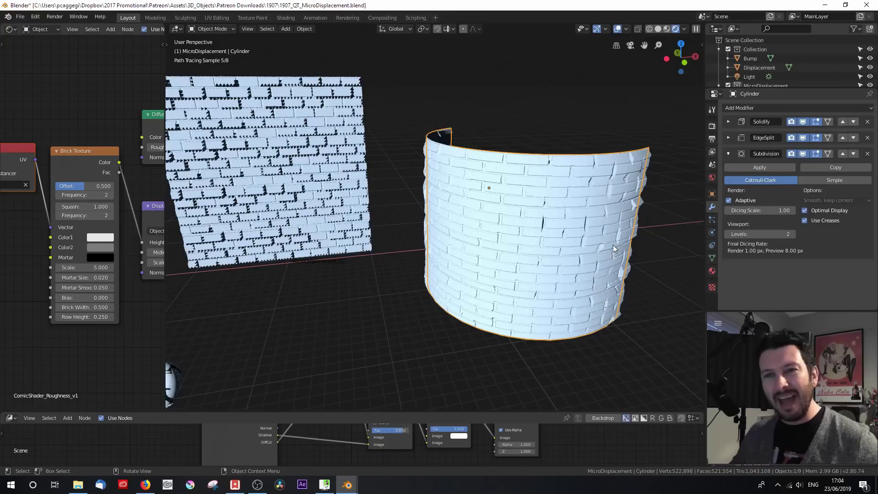
- Select the flat wall MicroDisplacement_CC, then the Suzanne monkey head, to inspect their displacement
click(235, 255)
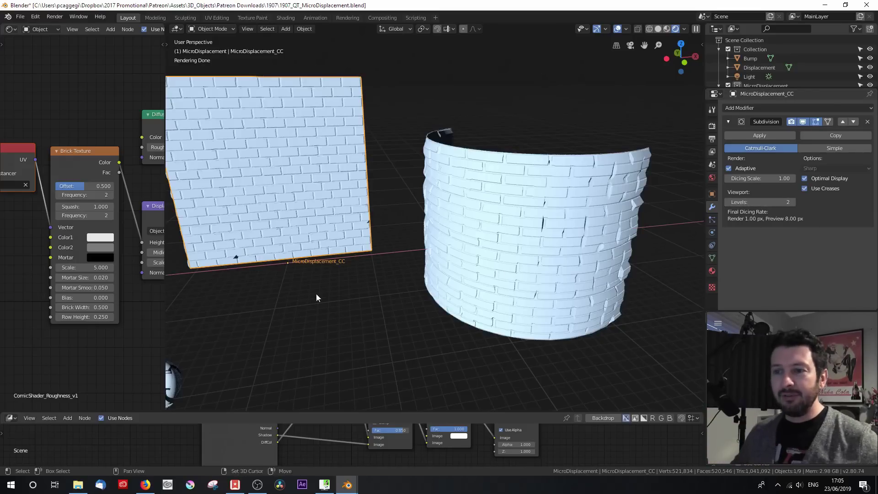
mouse_move(318, 292)
middle_down()
mouse_move(501, 244)
mouse_move(482, 228)
mouse_move(452, 244)
mouse_move(479, 248)
mouse_move(432, 267)
middle_up()
click(432, 267)
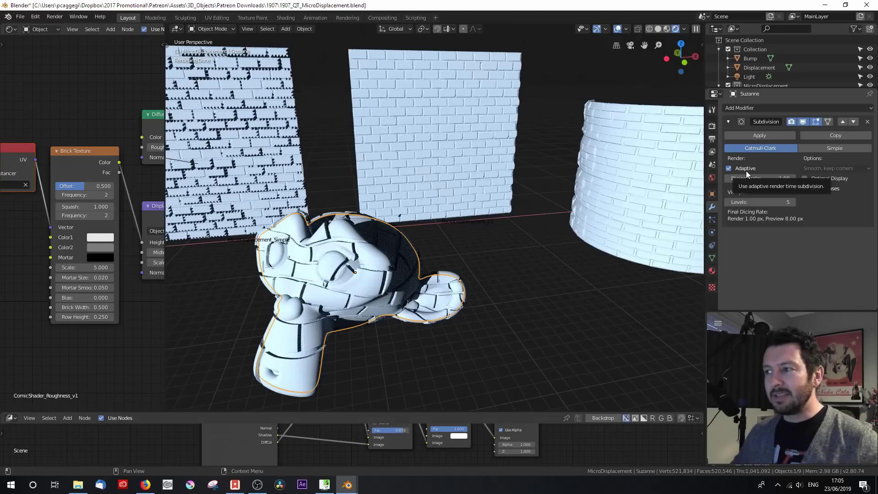
- Look through the scene camera, frame it to fill the viewport, and render with F12
middle_drag(416, 246, 433, 243)
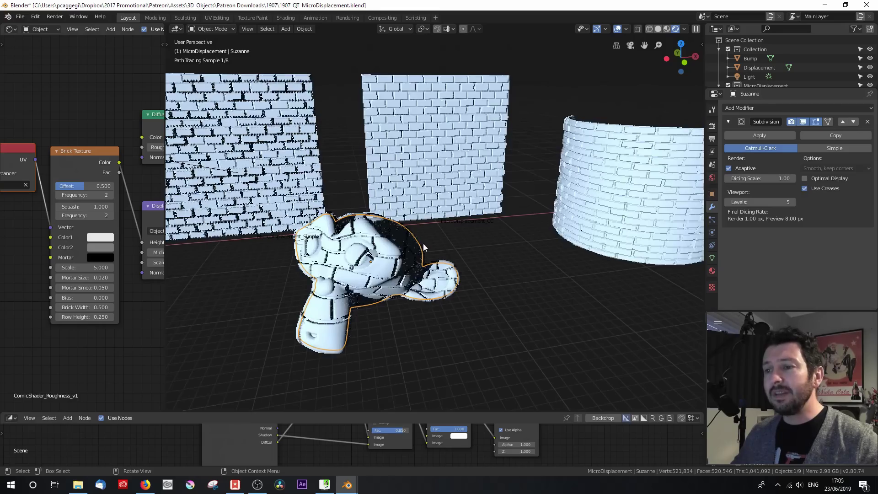
mouse_move(487, 234)
middle_down()
mouse_move(399, 232)
mouse_move(415, 239)
mouse_move(522, 187)
mouse_move(279, 264)
middle_up()
scroll(400, 232, up, 4)
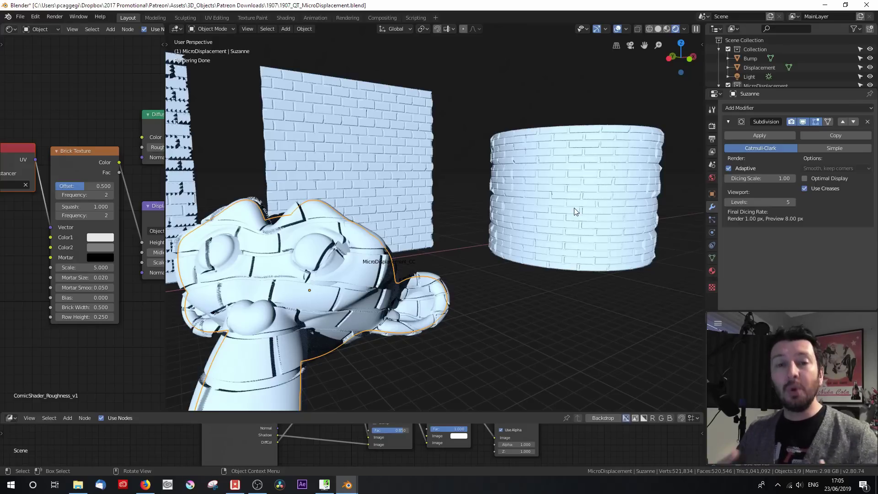
scroll(476, 223, down, 3)
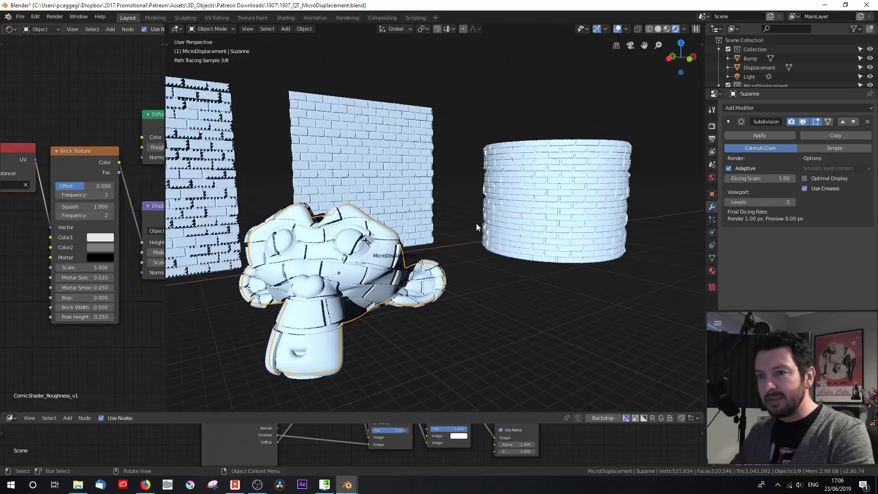
key(KP_0)
key(Home)
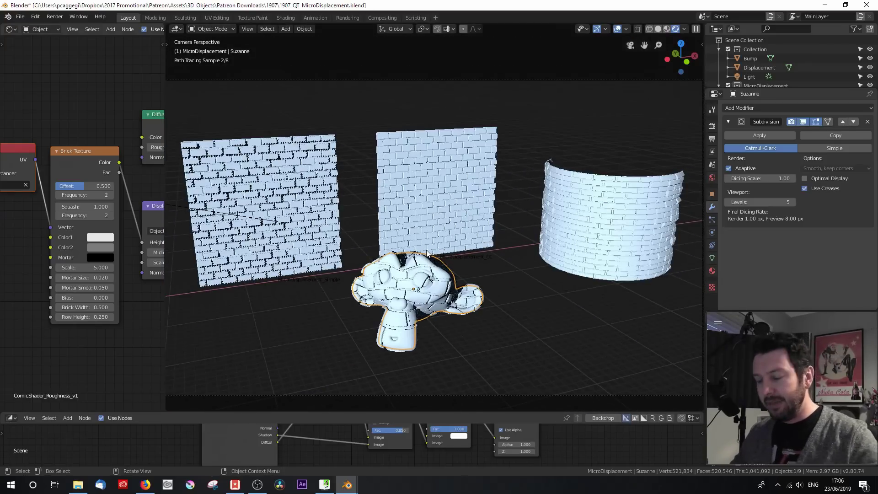
key(F12)
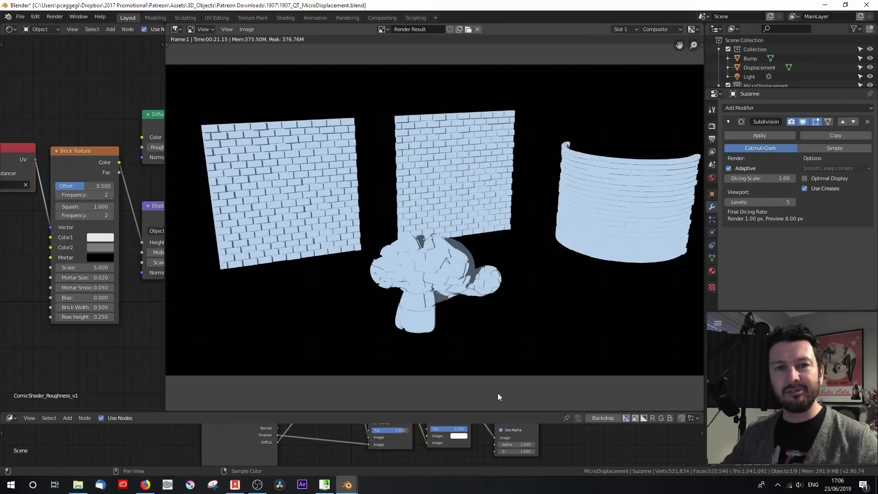
- Enlarge the compositor and connect Render Layers Image directly to the Composite Image input
drag(498, 412, 348, 304)
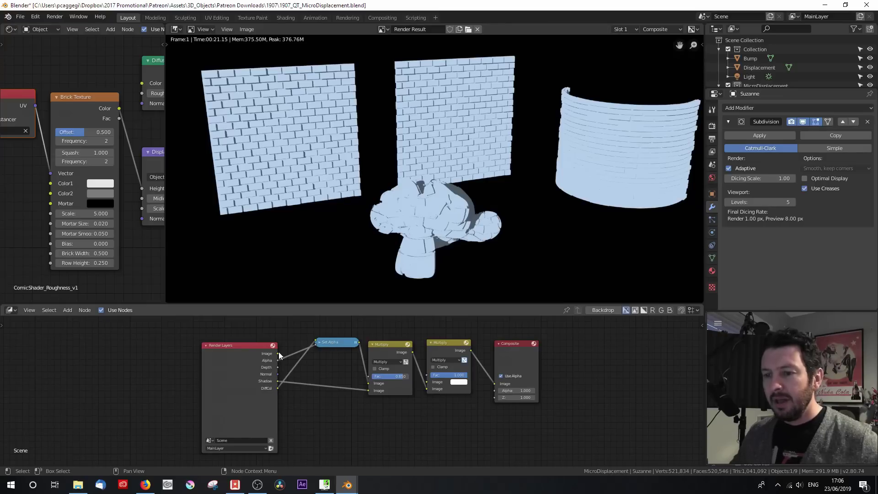
drag(278, 354, 494, 383)
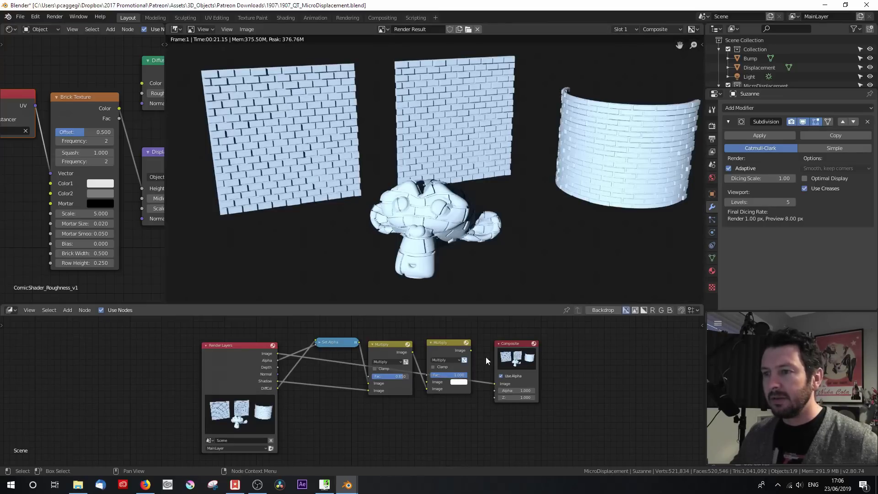
scroll(429, 206, up, 3)
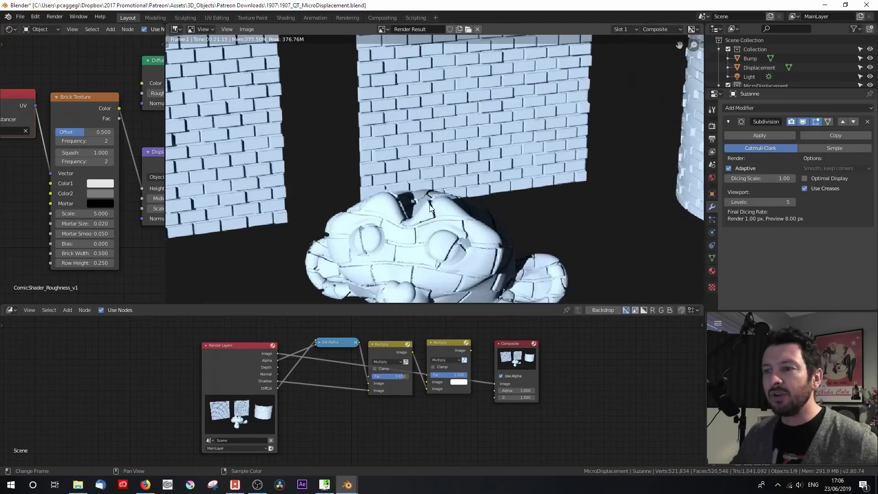
scroll(430, 208, down, 3)
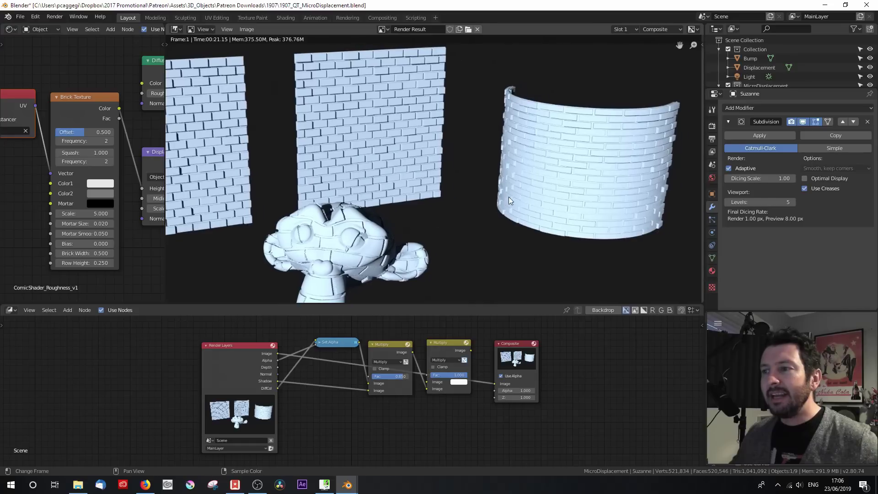
- Pan and zoom the Render Result to inspect the curved wall, flat walls and Suzanne
middle_drag(566, 188, 368, 205)
scroll(367, 204, up, 2)
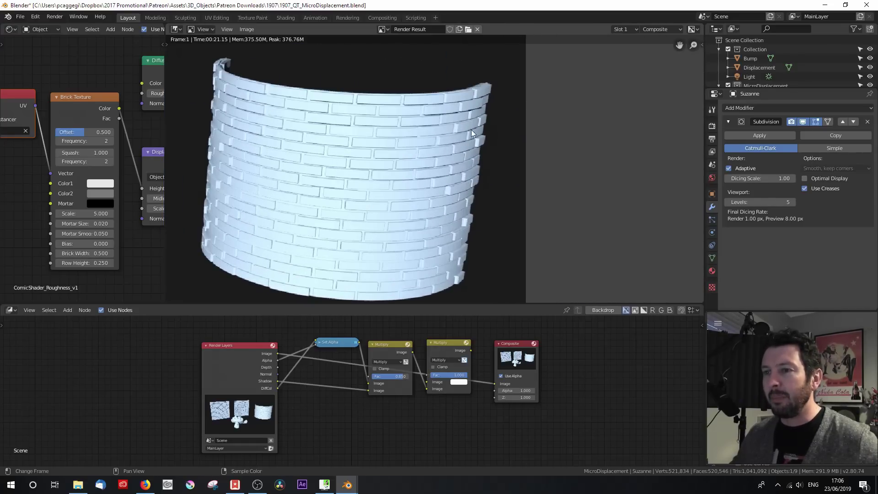
scroll(472, 125, down, 2)
middle_drag(151, 174, 369, 165)
scroll(365, 177, down, 1)
scroll(368, 165, up, 2)
scroll(368, 165, down, 1)
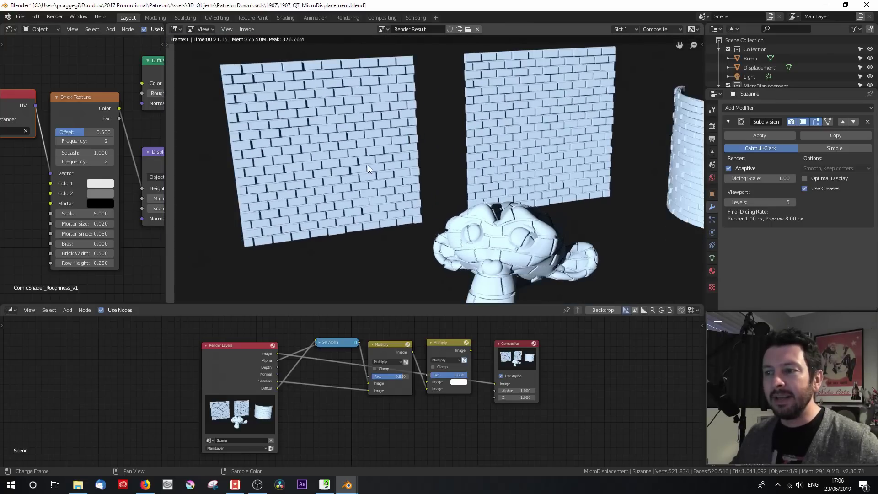
scroll(368, 166, down, 1)
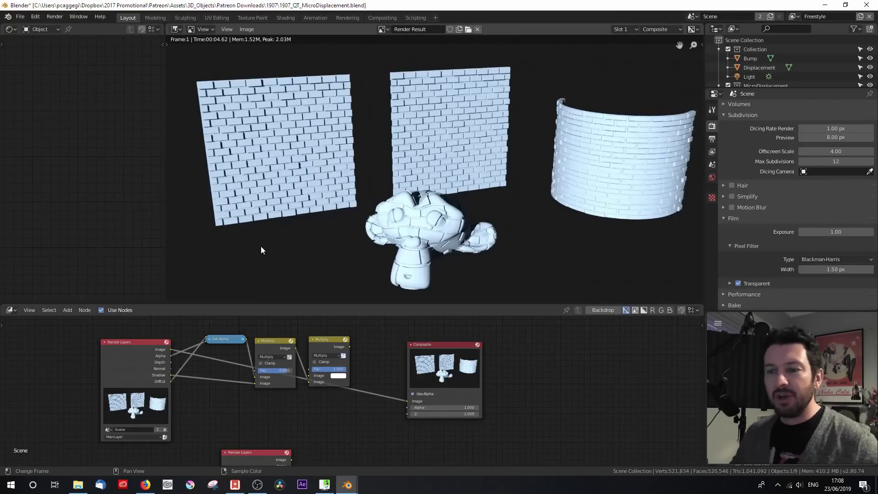
- Preview the Normal pass, then the lower Render Layers' line-art Image, in the composite output
drag(171, 368, 407, 401)
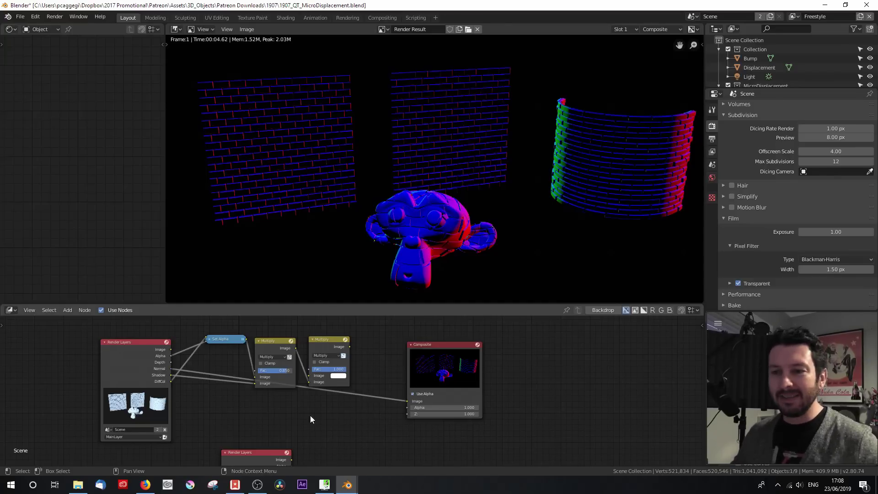
middle_drag(314, 435, 290, 412)
drag(285, 418, 401, 361)
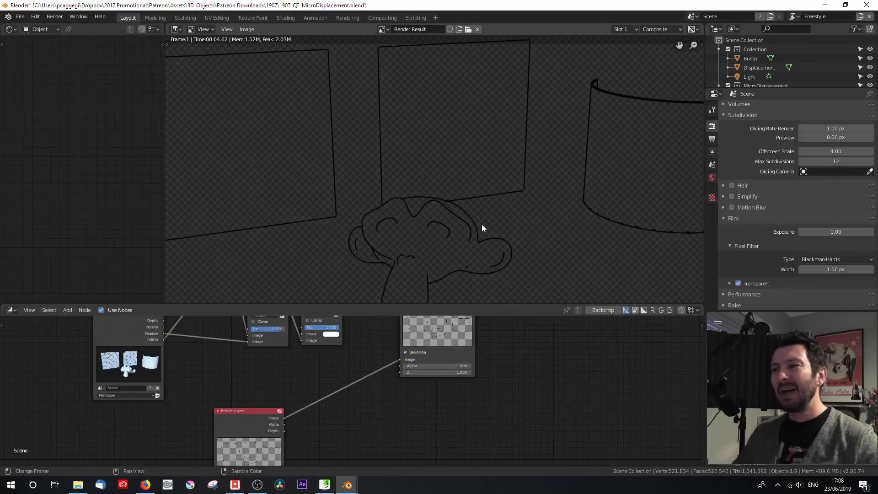
middle_drag(514, 226, 338, 249)
scroll(338, 249, up, 3)
scroll(341, 250, down, 1)
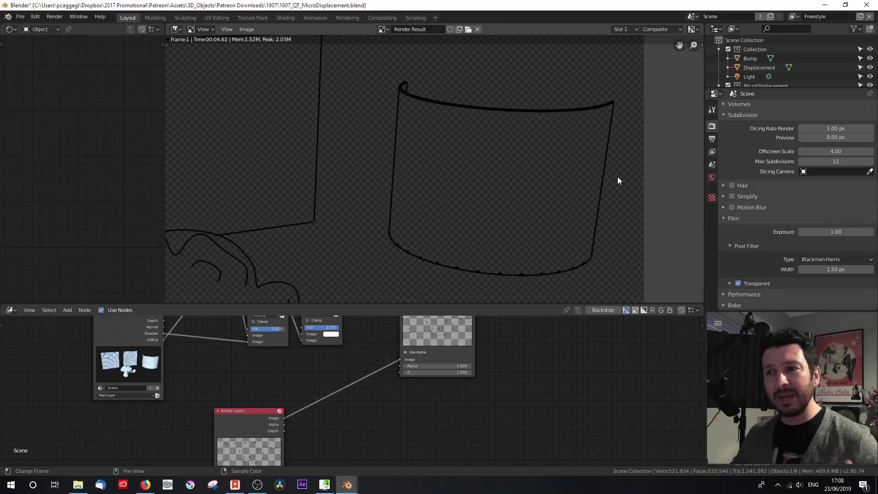
scroll(618, 180, down, 4)
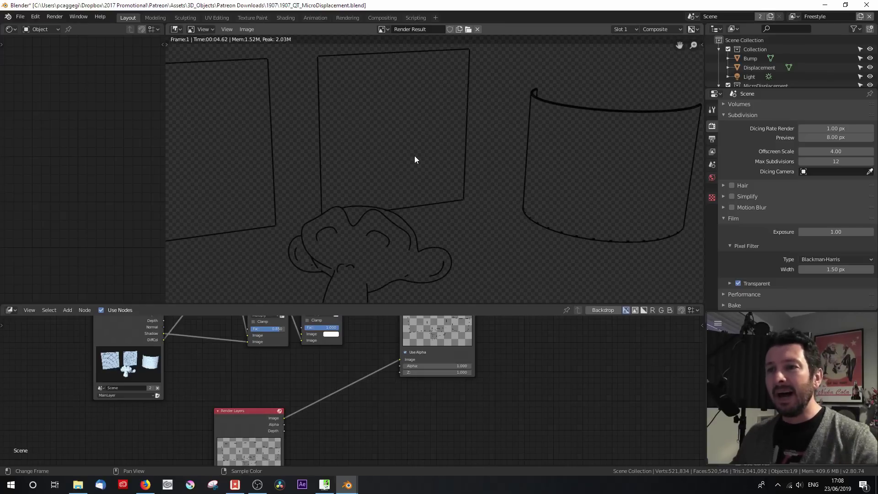
mouse_move(380, 172)
middle_down()
mouse_move(391, 179)
mouse_move(393, 163)
middle_up()
- Link the second Multiply result, then the DiffCol pass, to the Composite Image input
middle_drag(366, 337, 359, 365)
drag(335, 333, 393, 388)
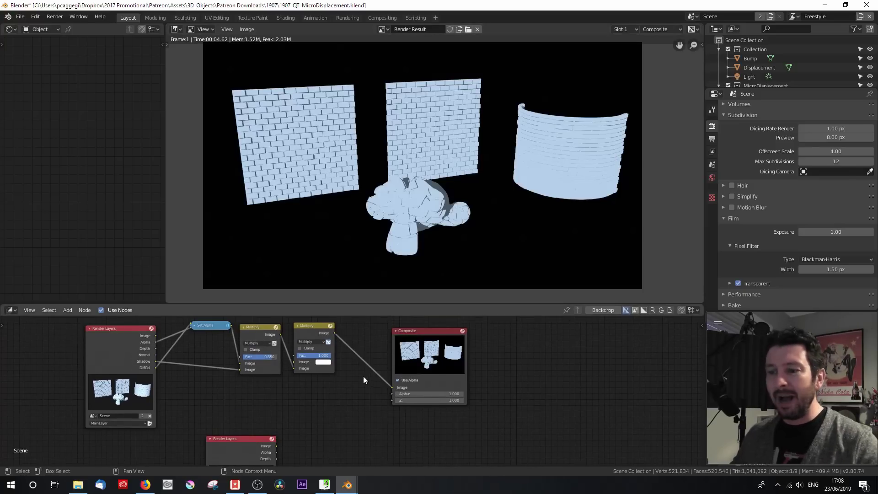
drag(156, 368, 393, 387)
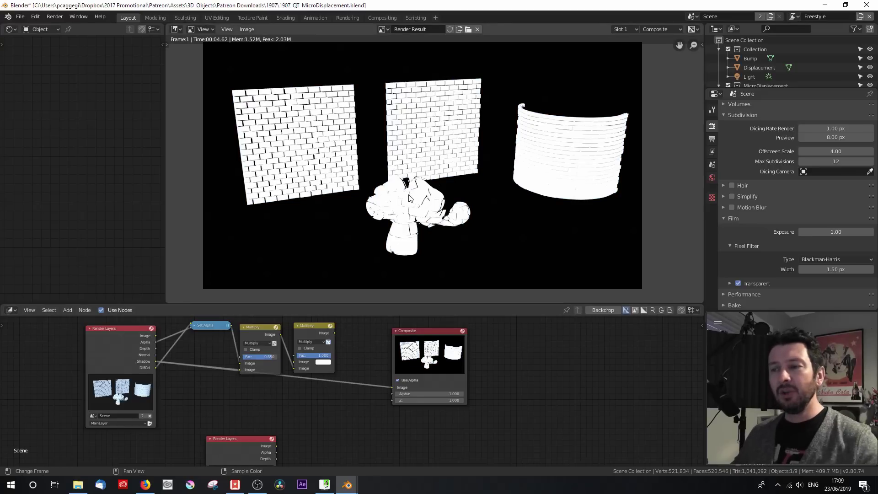
- Zoom in on the view of the brick scene
scroll(410, 198, up, 1)
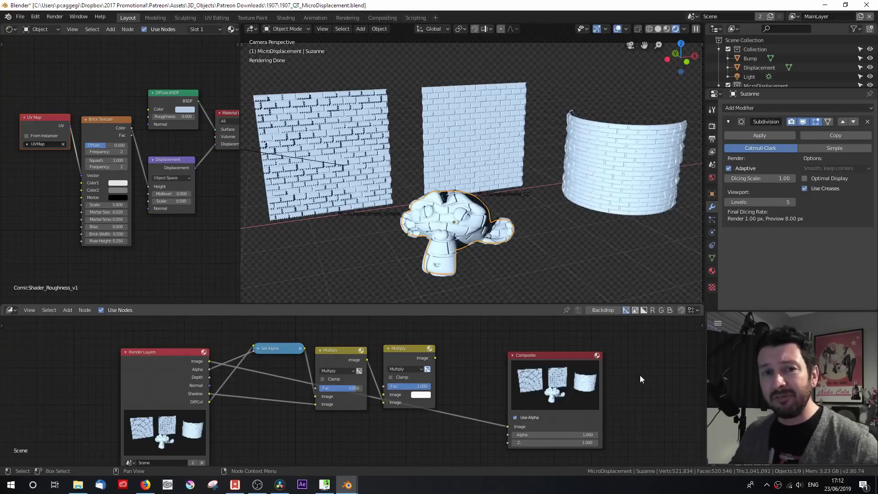
click(713, 126)
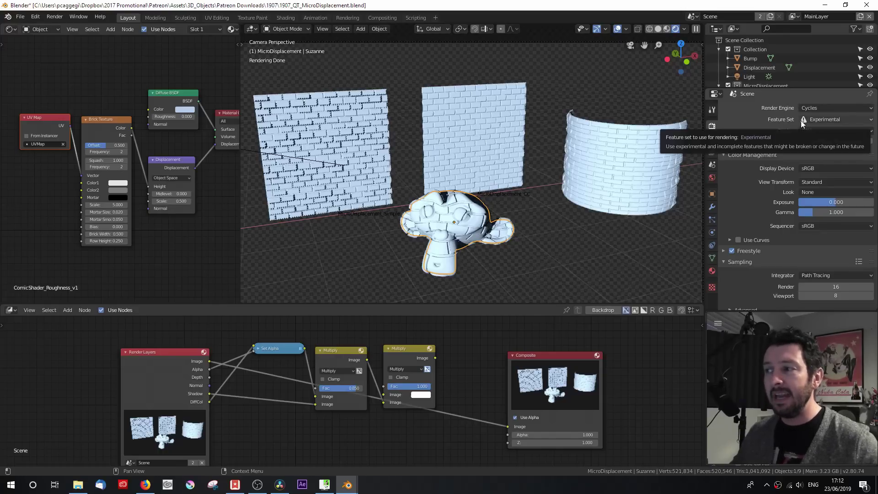
click(713, 207)
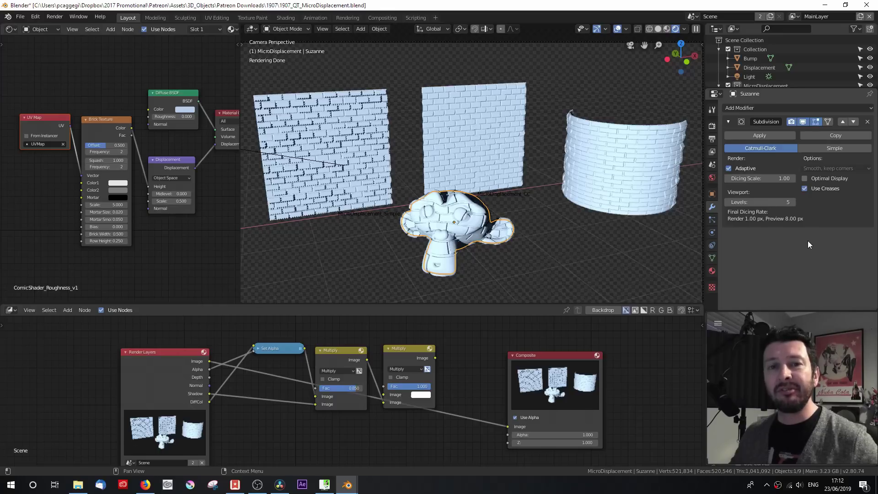